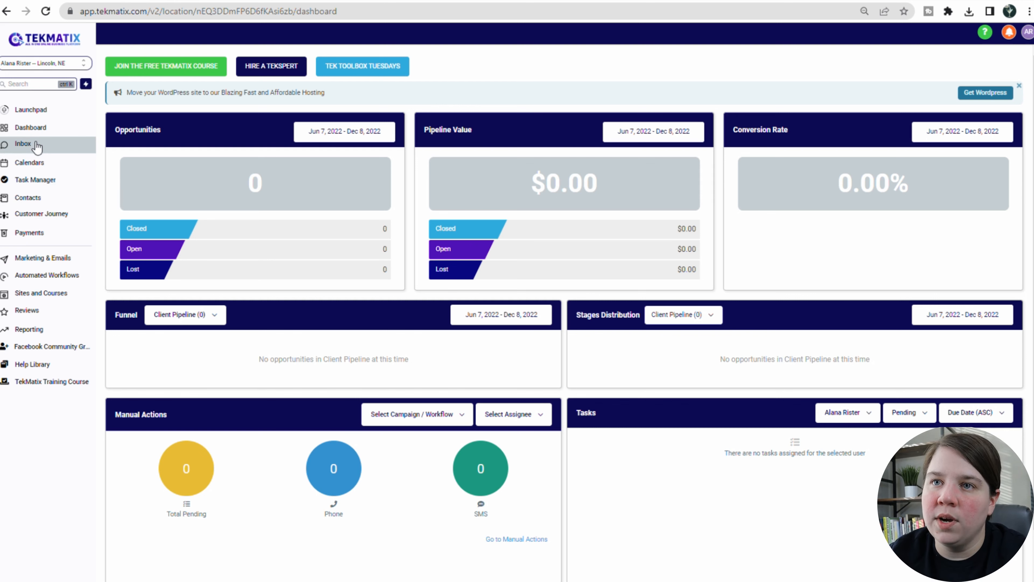
- Create a custom build-your-own membership product named "Paid Newsletter" in the courses area
click(41, 294)
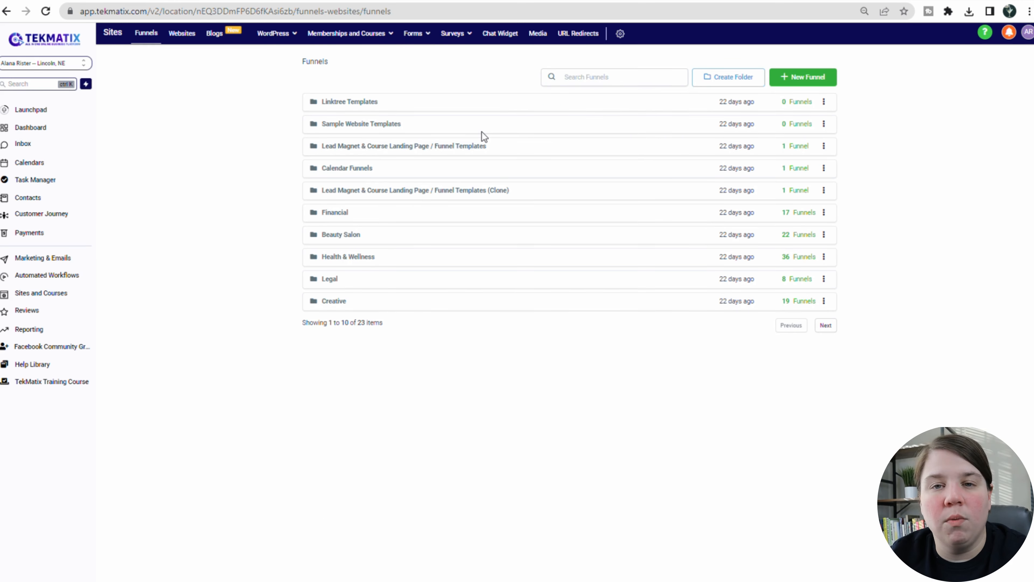
click(346, 33)
click(366, 67)
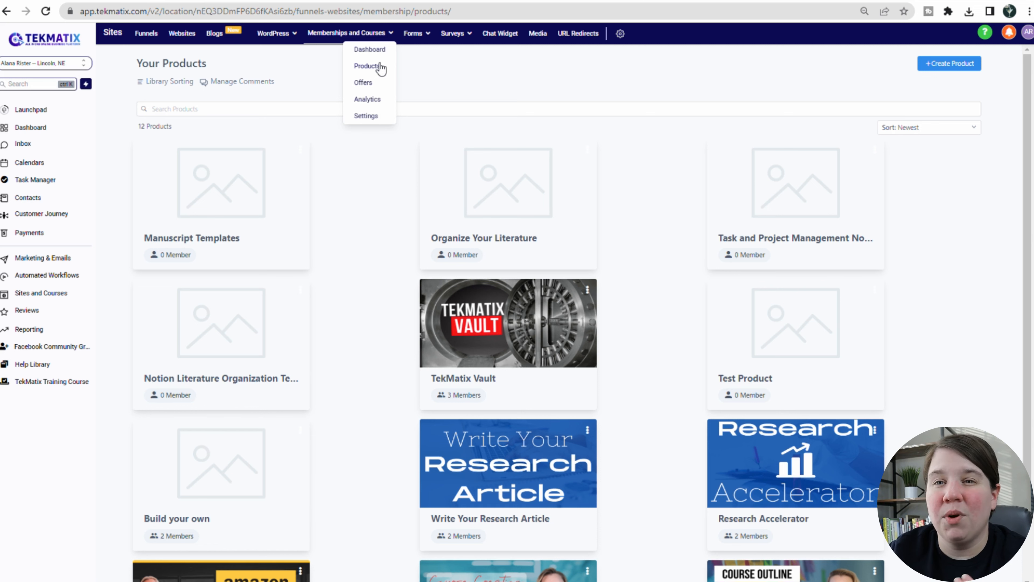
click(966, 65)
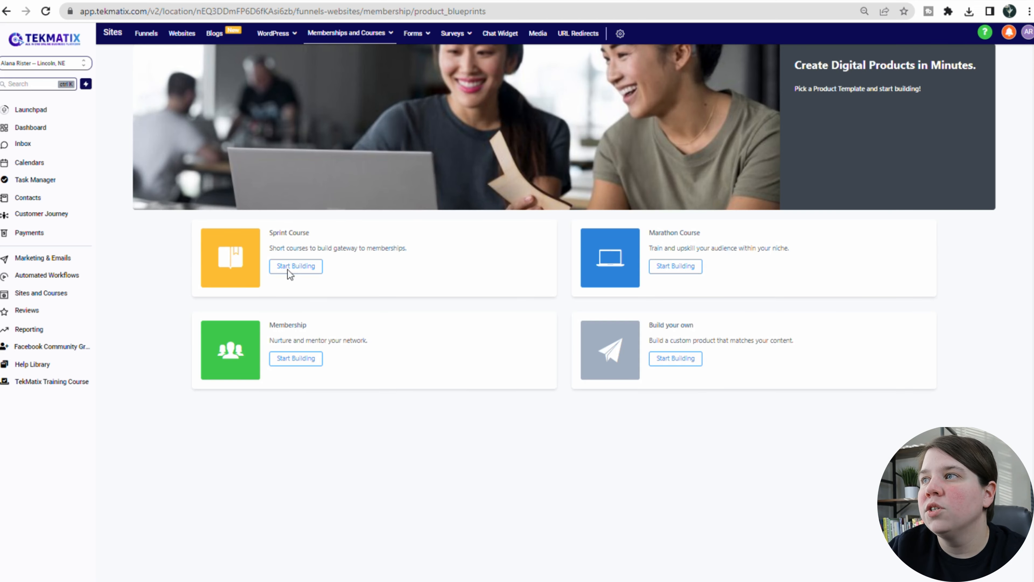
click(685, 358)
click(642, 165)
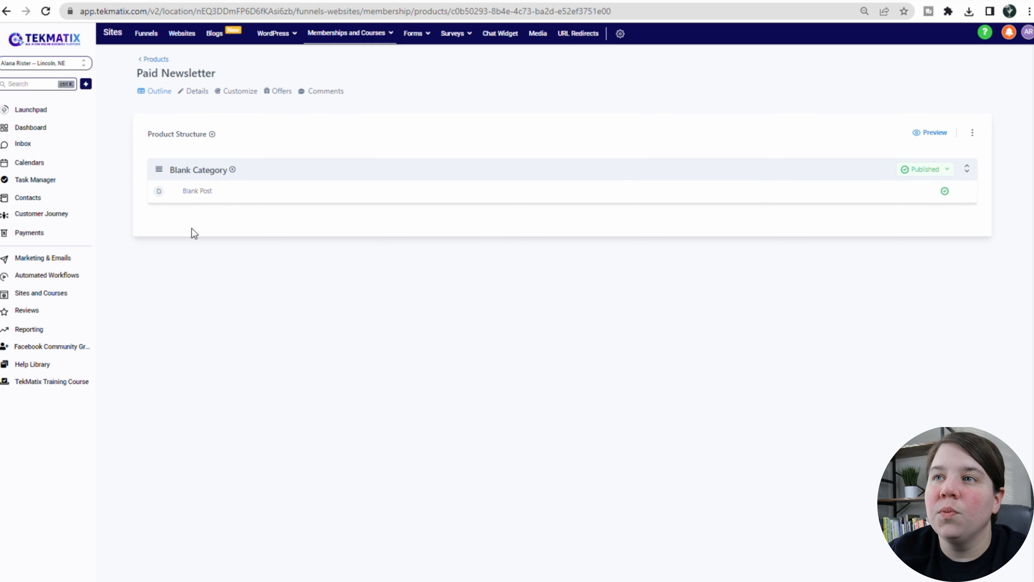
- Start a new membership offer and title it "Paid Newsletter"
mouse_move(378, 36)
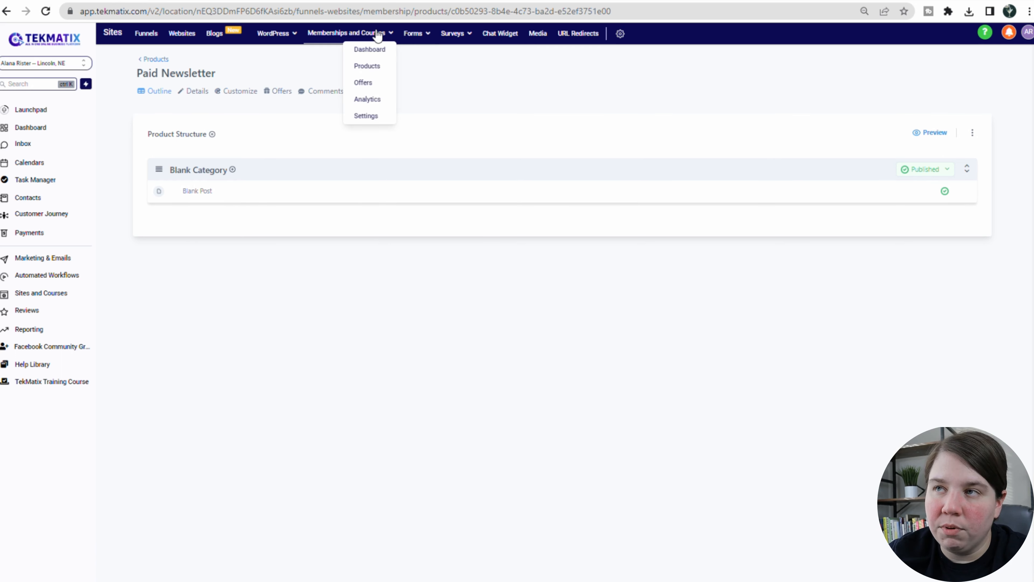
click(368, 82)
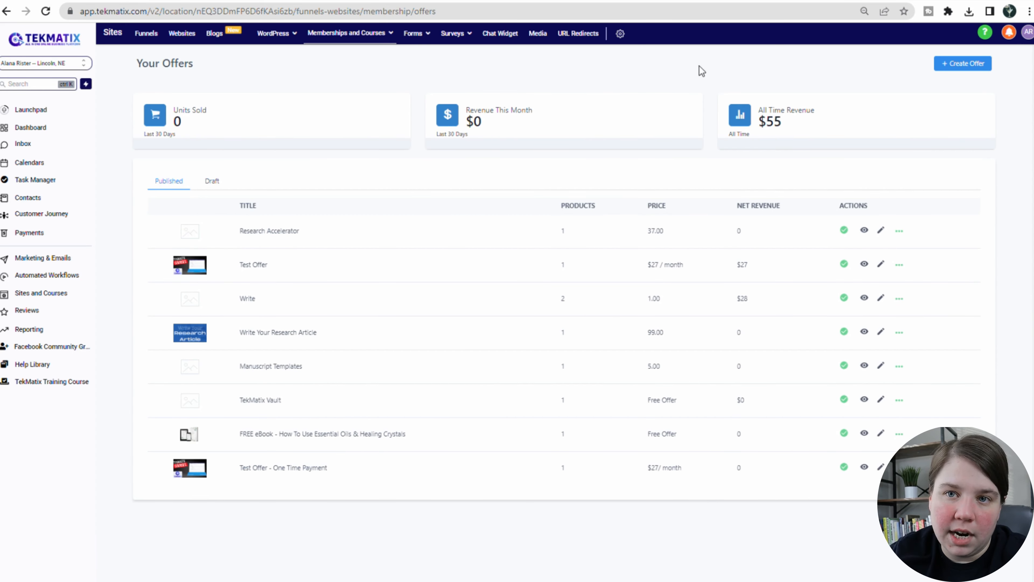
click(972, 63)
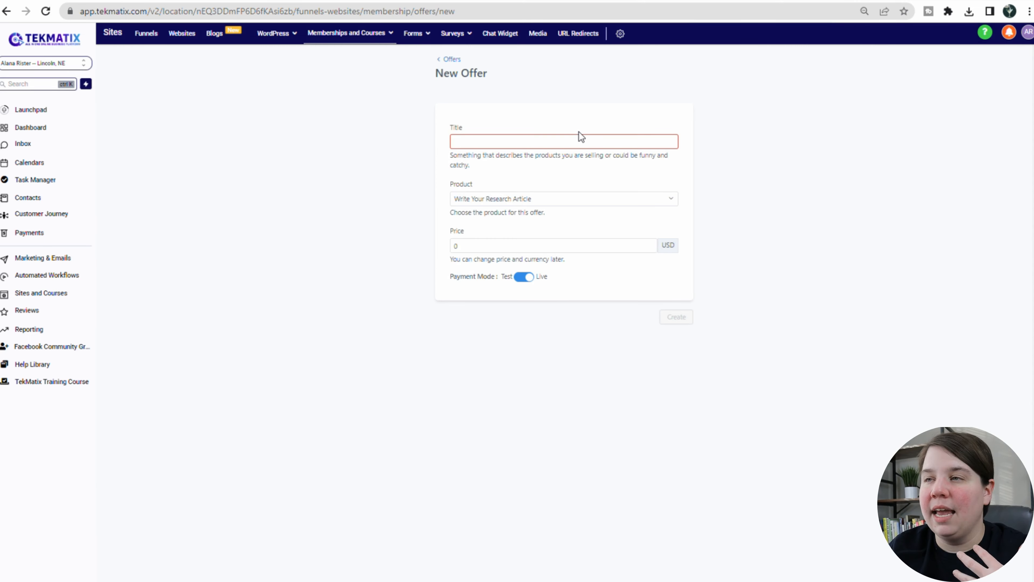
click(568, 141)
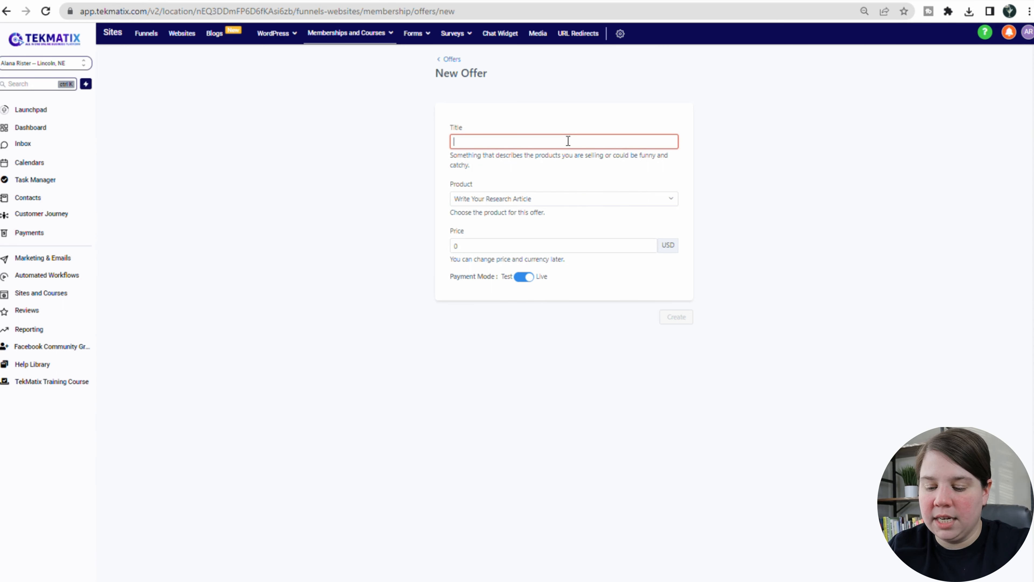
text(Paid Newsletter)
- Choose Paid Newsletter as the product for the new offer
click(547, 200)
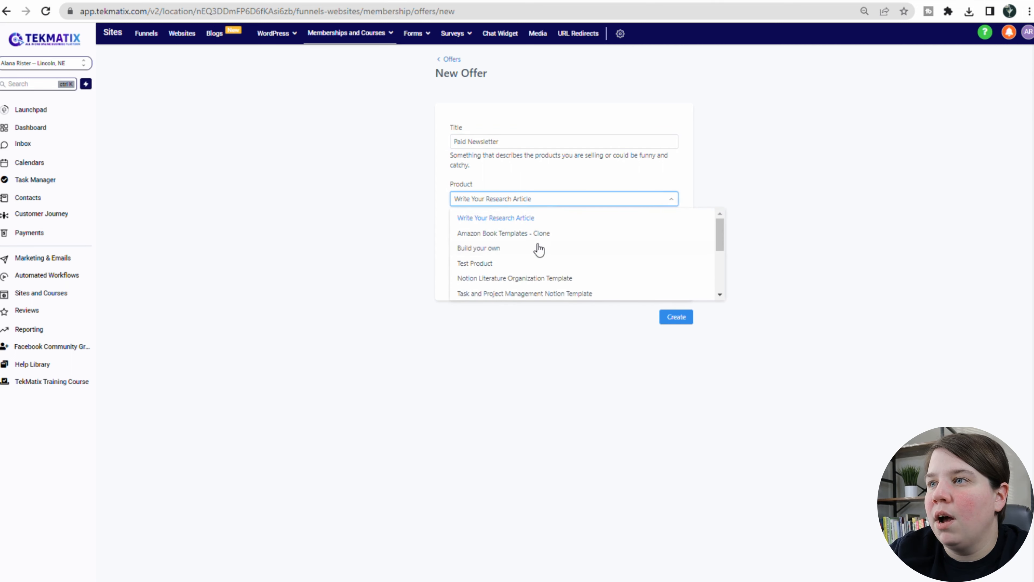
scroll(525, 263, down, 3)
scroll(525, 263, up, 2)
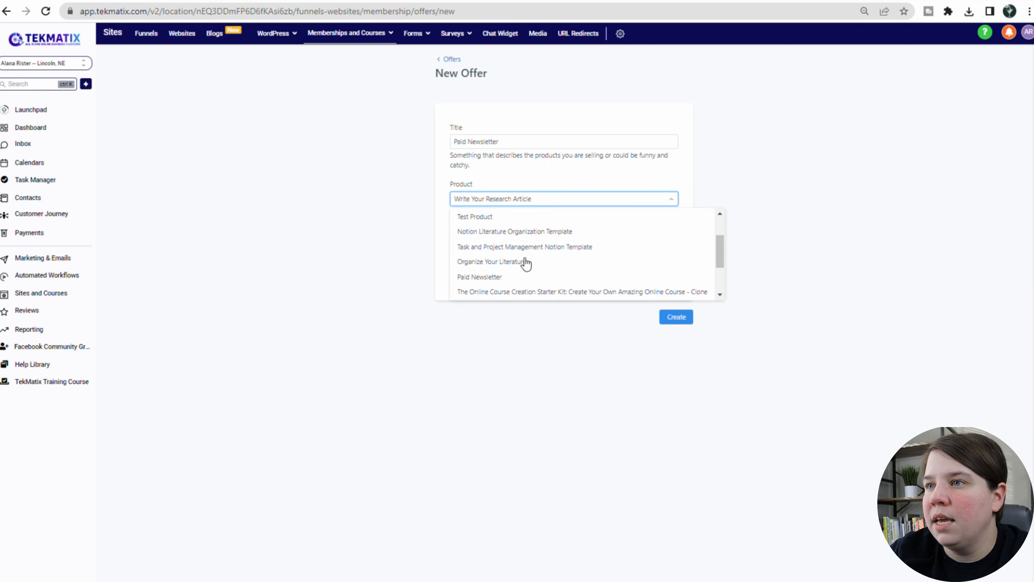
scroll(526, 262, down, 2)
scroll(512, 266, up, 2)
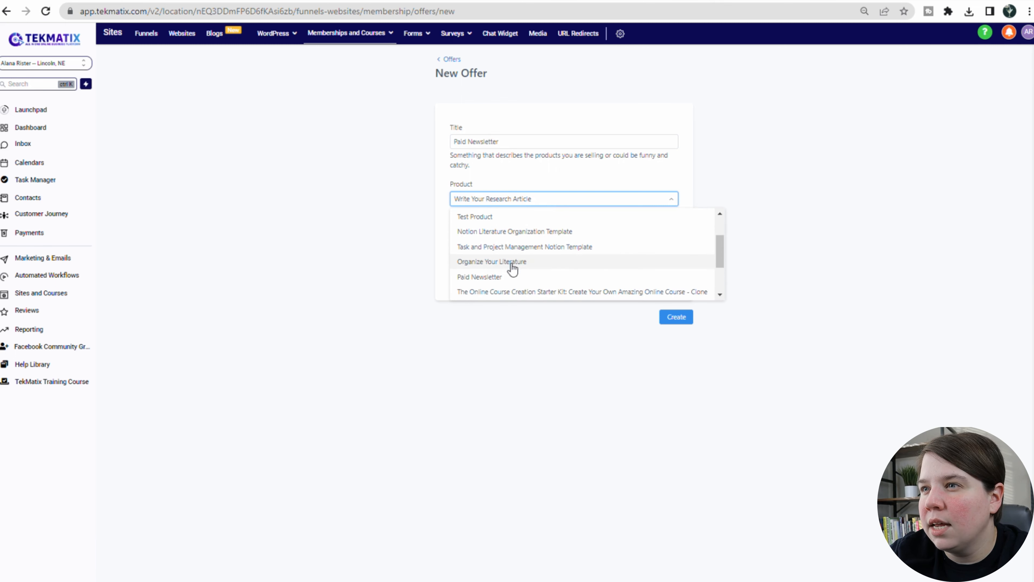
click(499, 277)
- Create the offer with a price of 5 USD, then publish and save it
text(5)
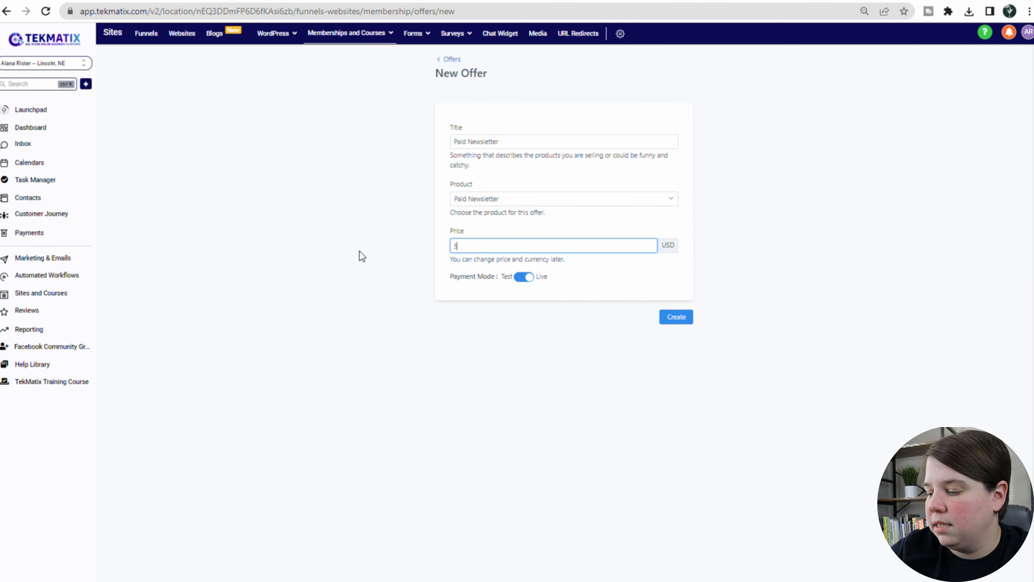
click(682, 341)
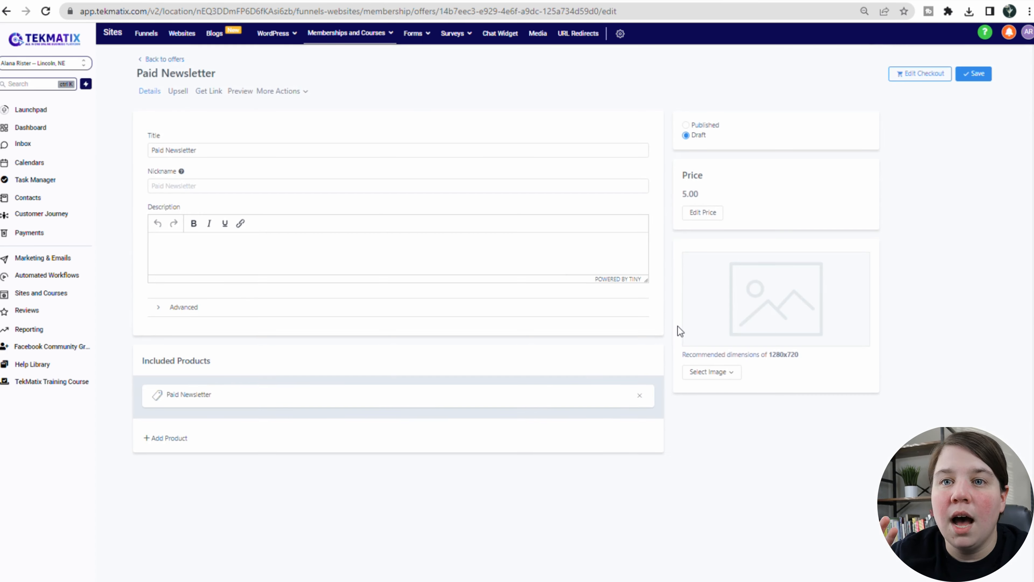
click(704, 126)
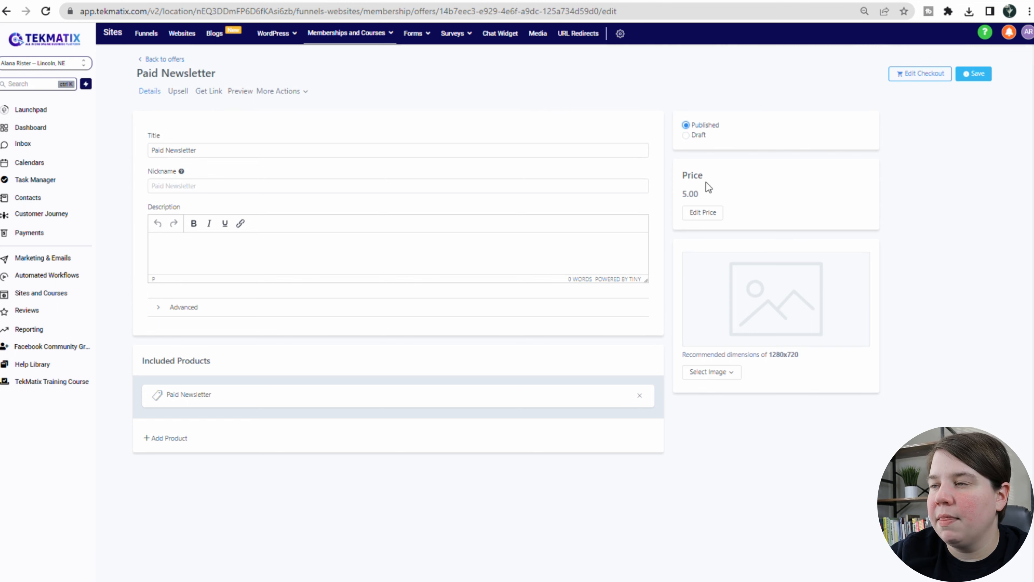
click(977, 74)
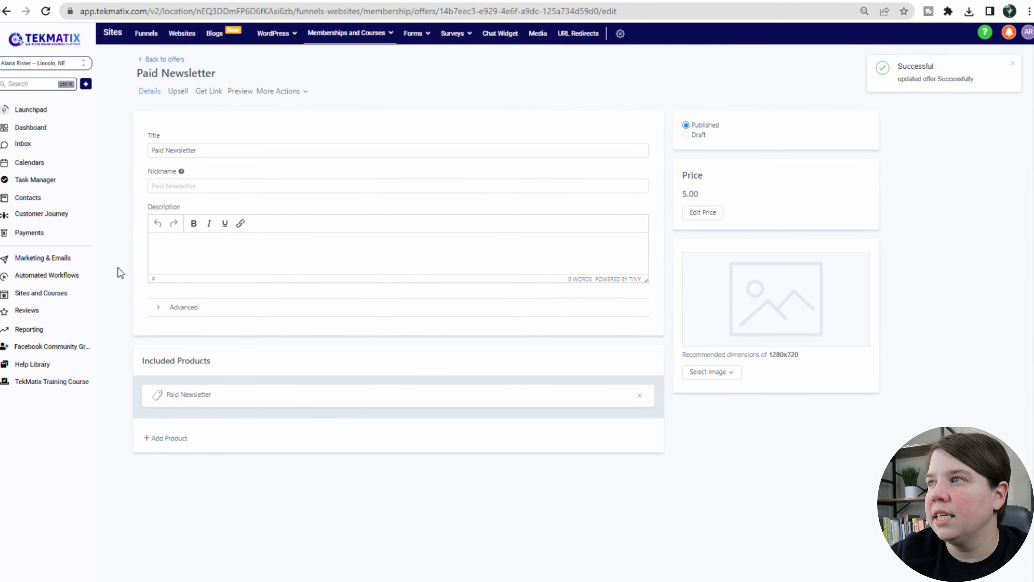
- Start a new payment product named "Paid Newsletter" with the product type Digital goods
click(31, 235)
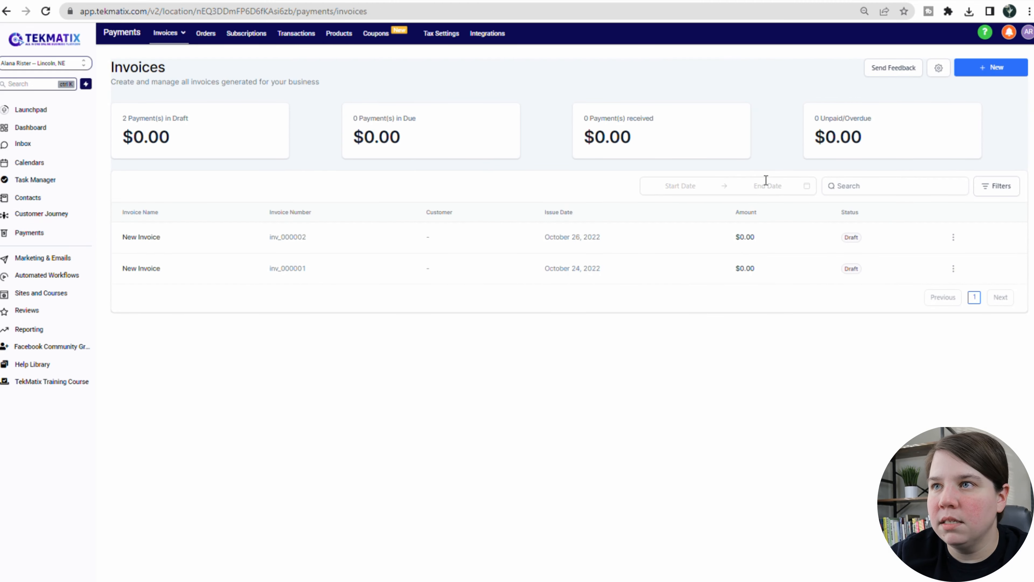
click(338, 34)
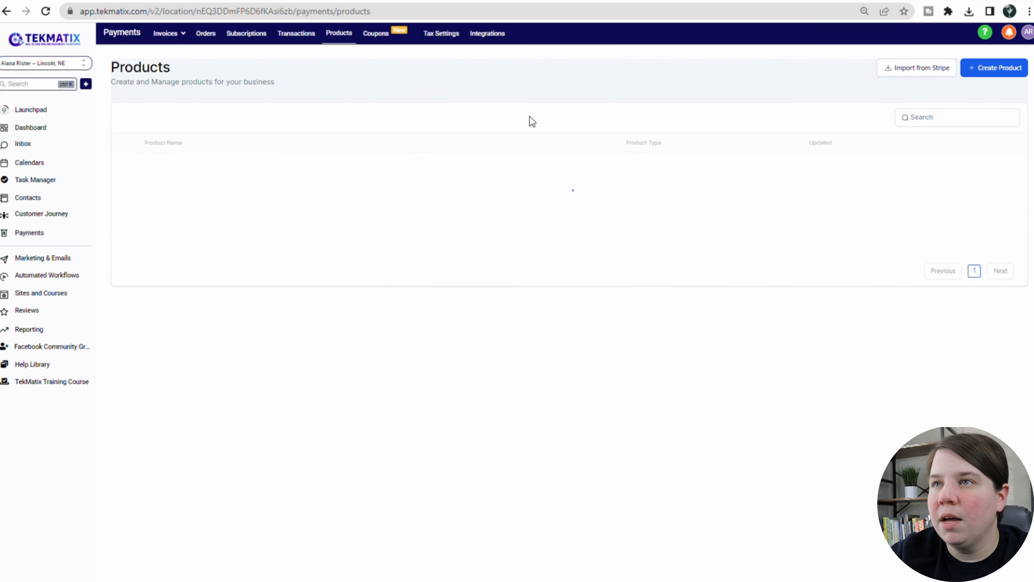
click(995, 67)
click(330, 159)
text(Pai)
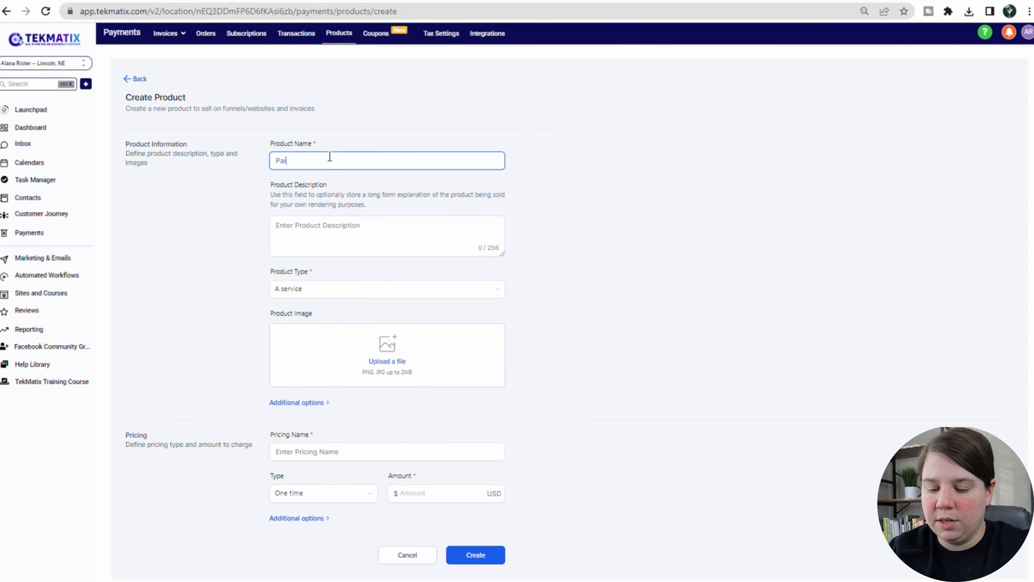
text(d Newsletter)
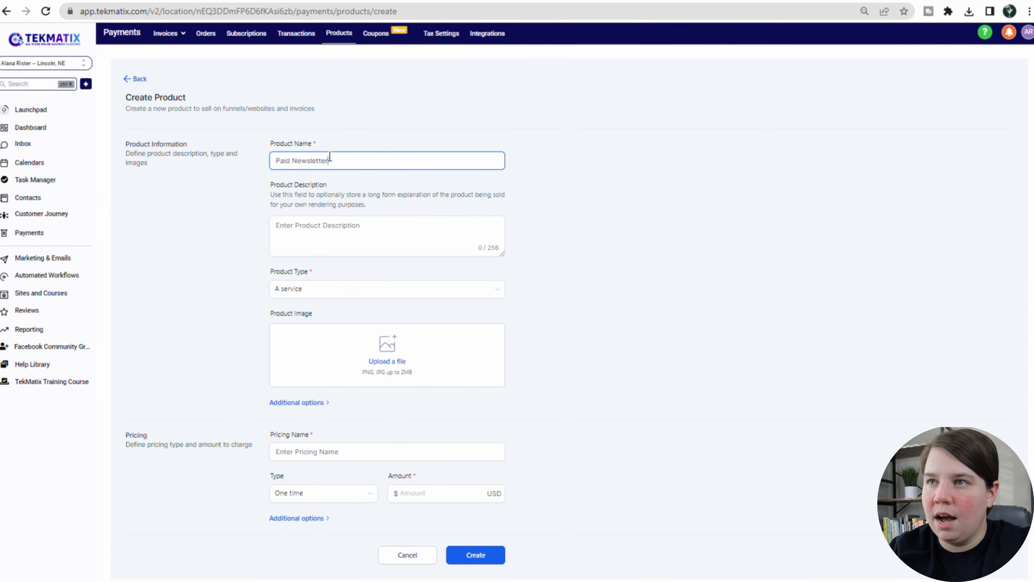
click(383, 290)
click(355, 328)
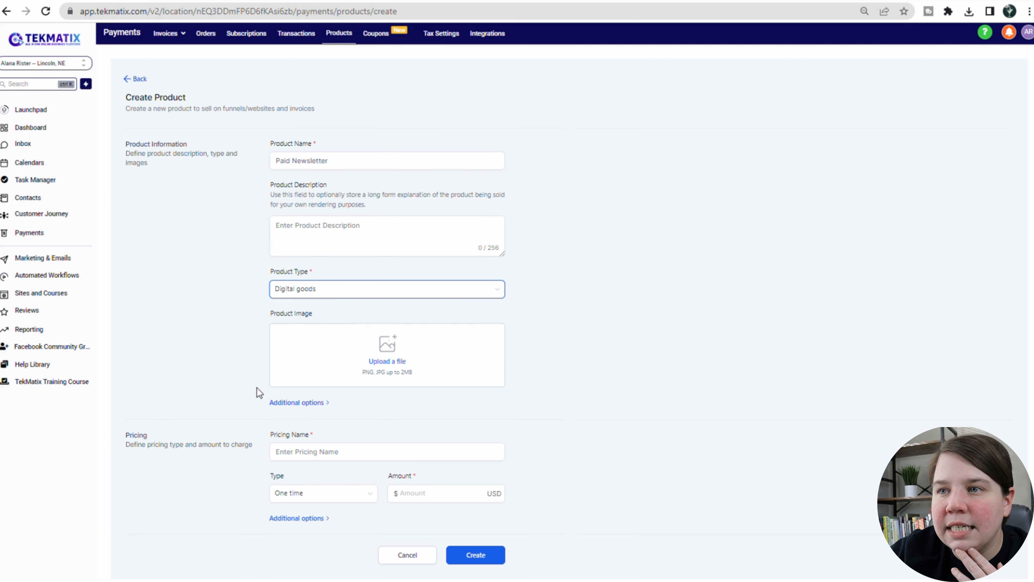
- Name the product's pricing "Paid Newsletter"
click(293, 451)
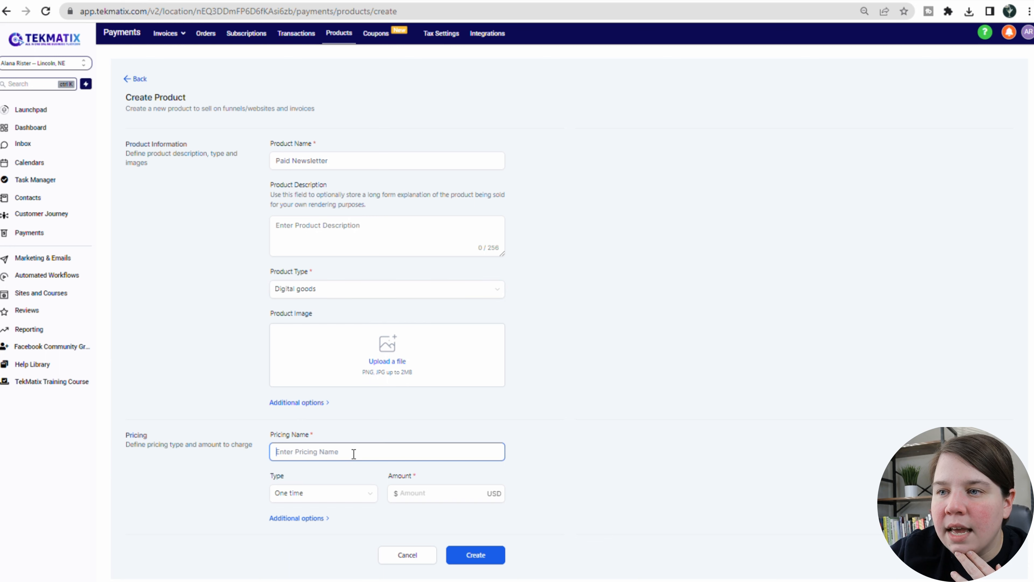
text(P)
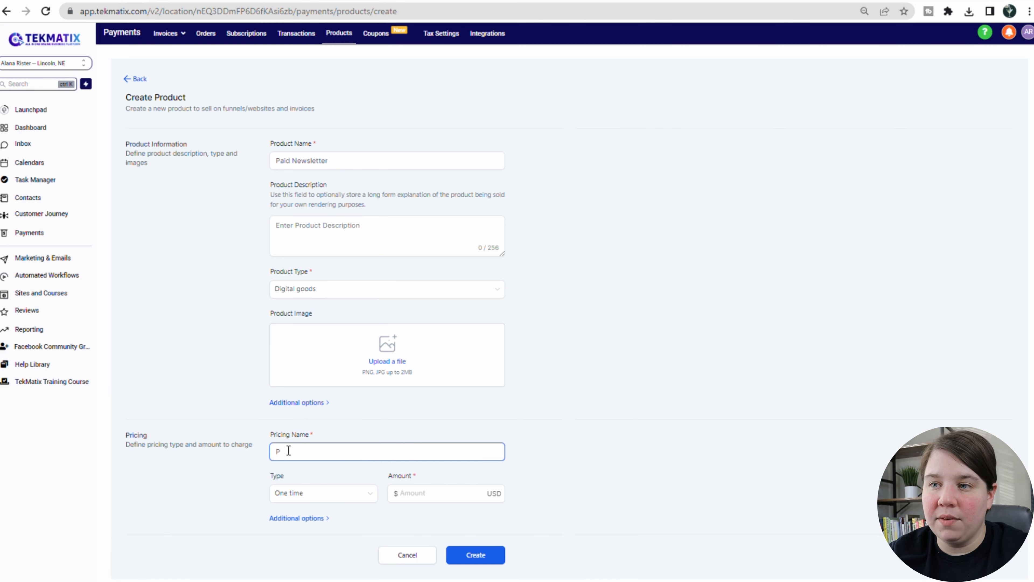
text(aid News)
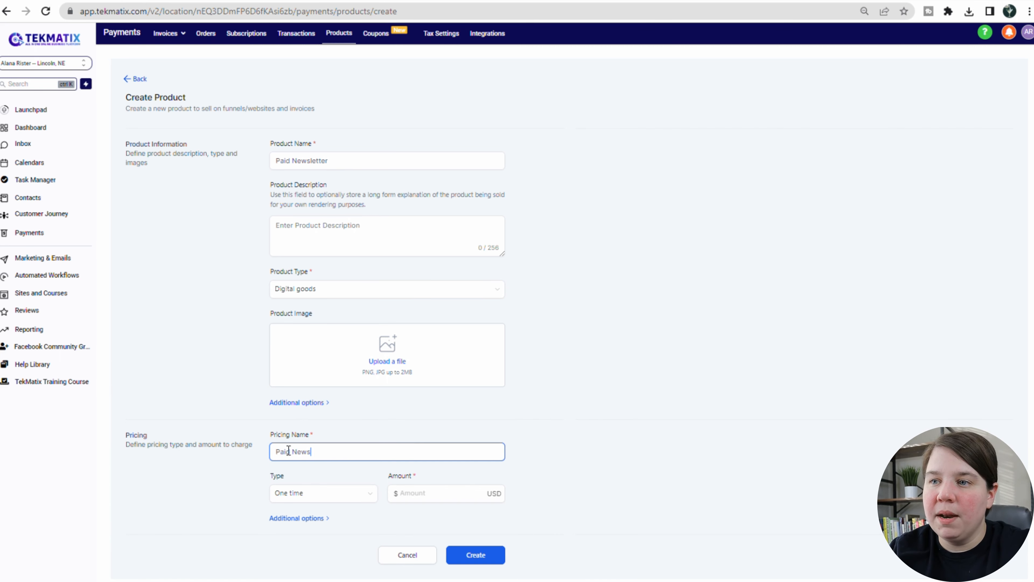
text(letter)
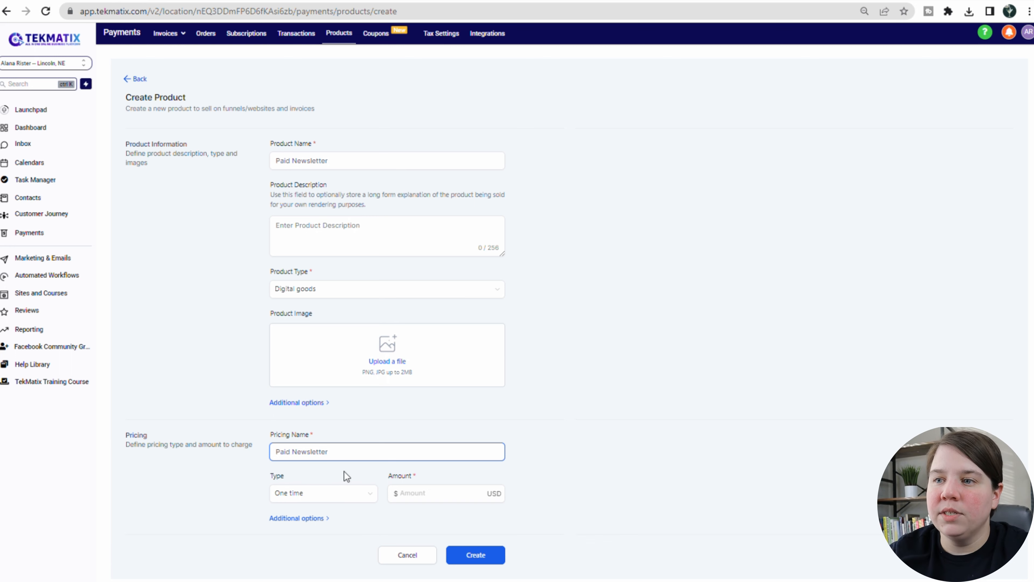
- Make the pricing recurring with a monthly billing period and an amount of 5.00 USD
click(349, 492)
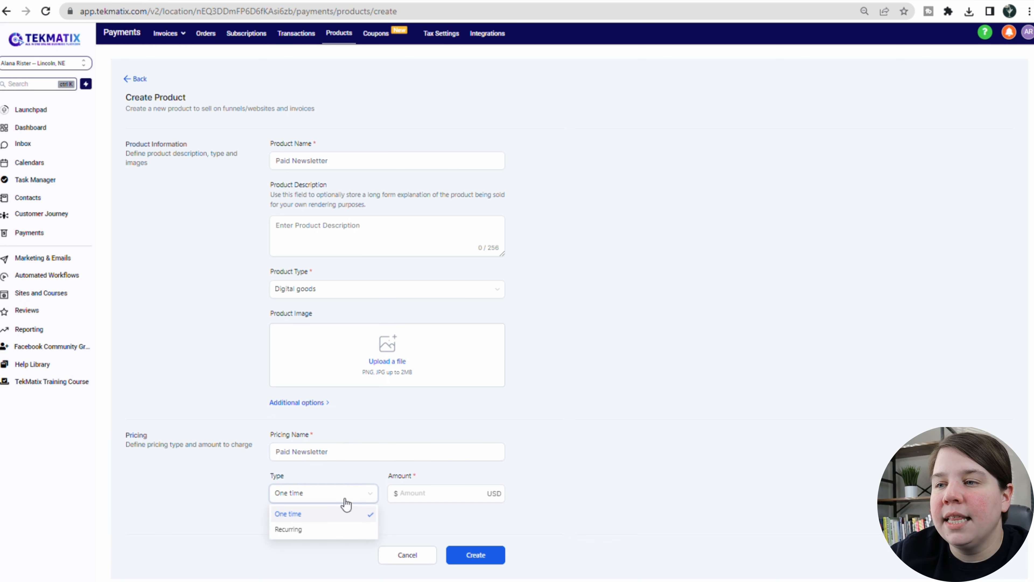
click(334, 529)
click(360, 525)
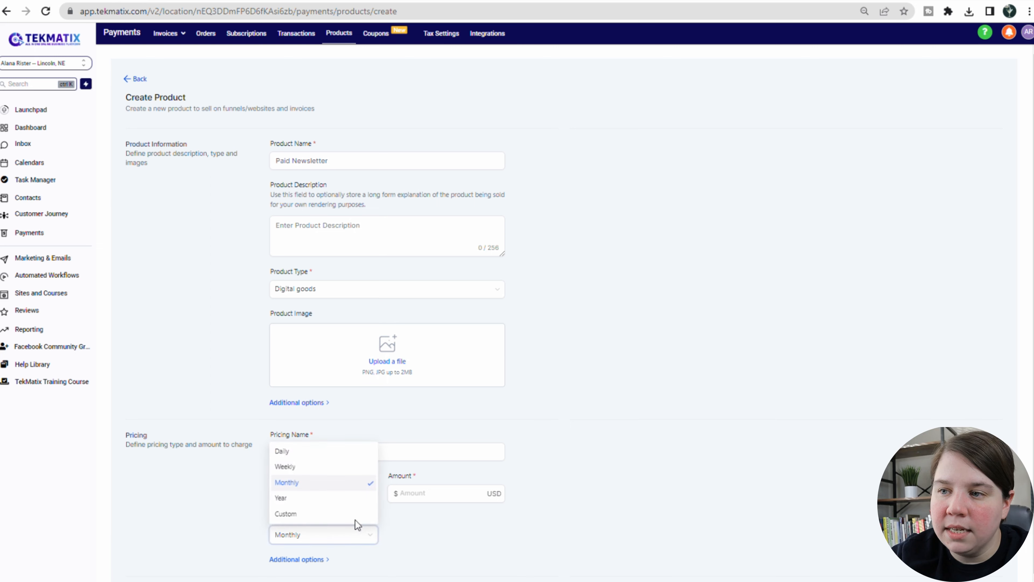
click(334, 484)
click(415, 493)
text(5.00)
click(630, 415)
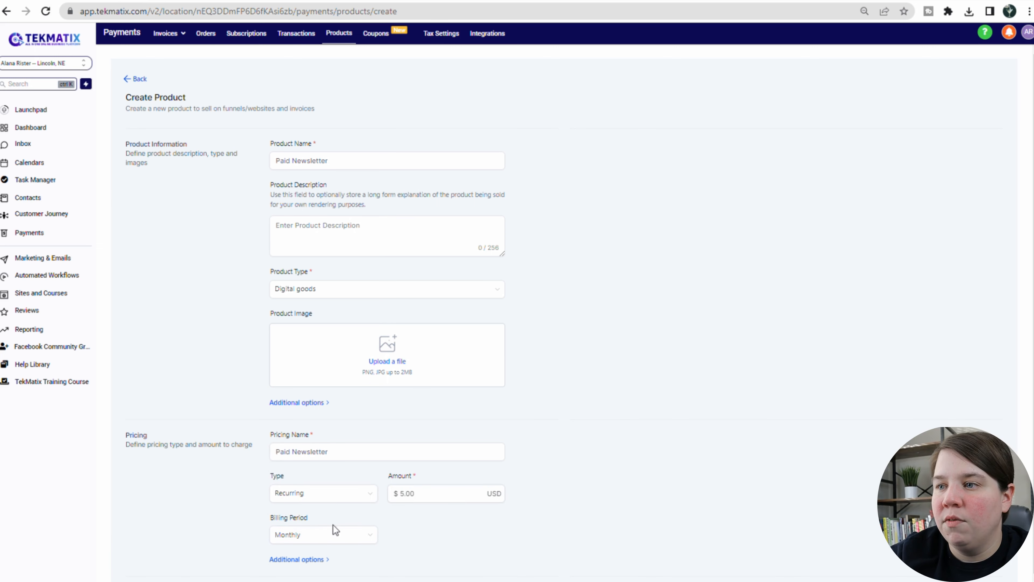
- Enable the membership offer in the additional pricing options, link the Paid Newsletter offer, and create the product
click(275, 560)
scroll(228, 488, down, 5)
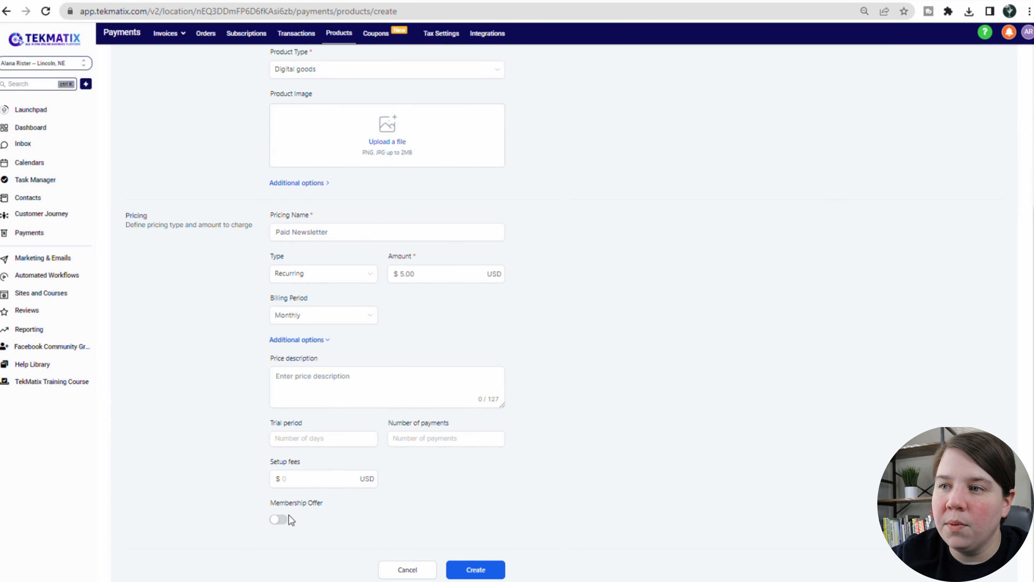
click(278, 521)
scroll(278, 526, down, 1)
click(294, 519)
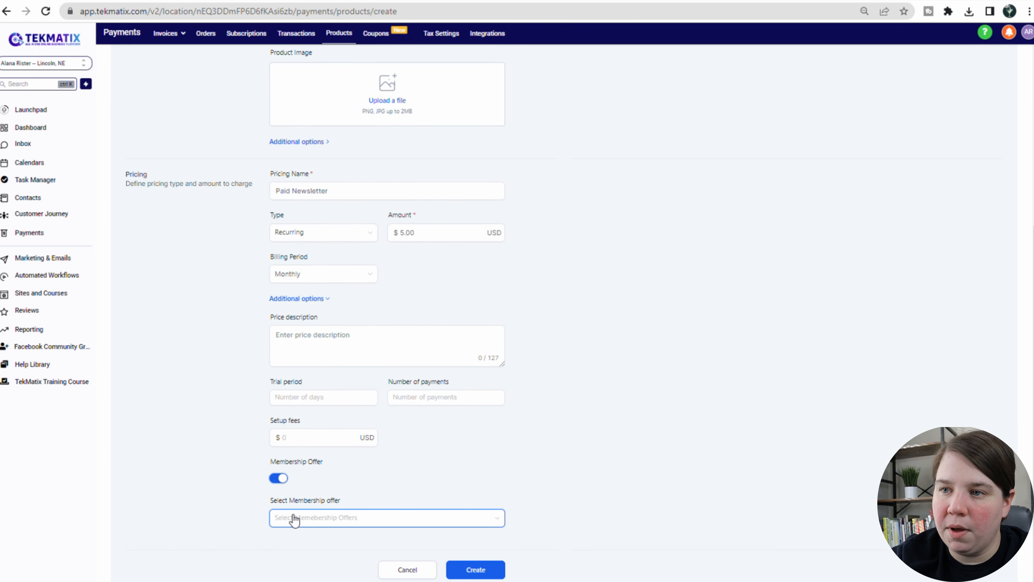
click(316, 398)
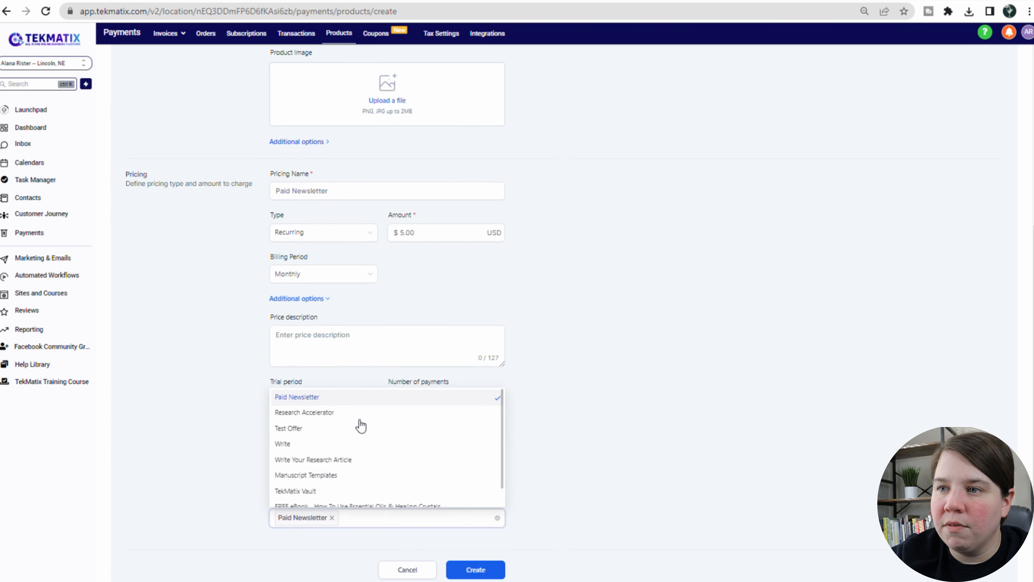
click(665, 477)
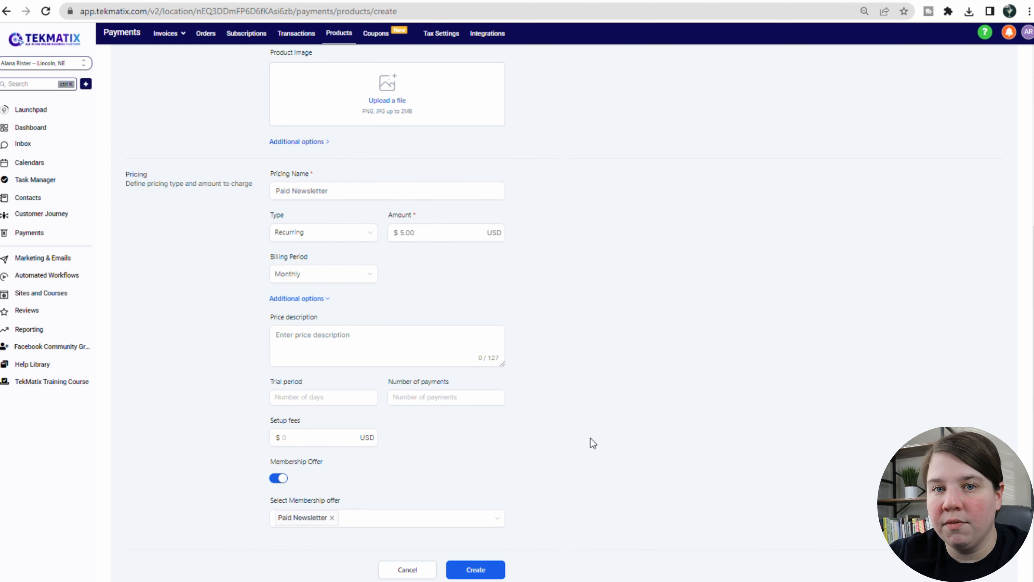
scroll(542, 270, up, 6)
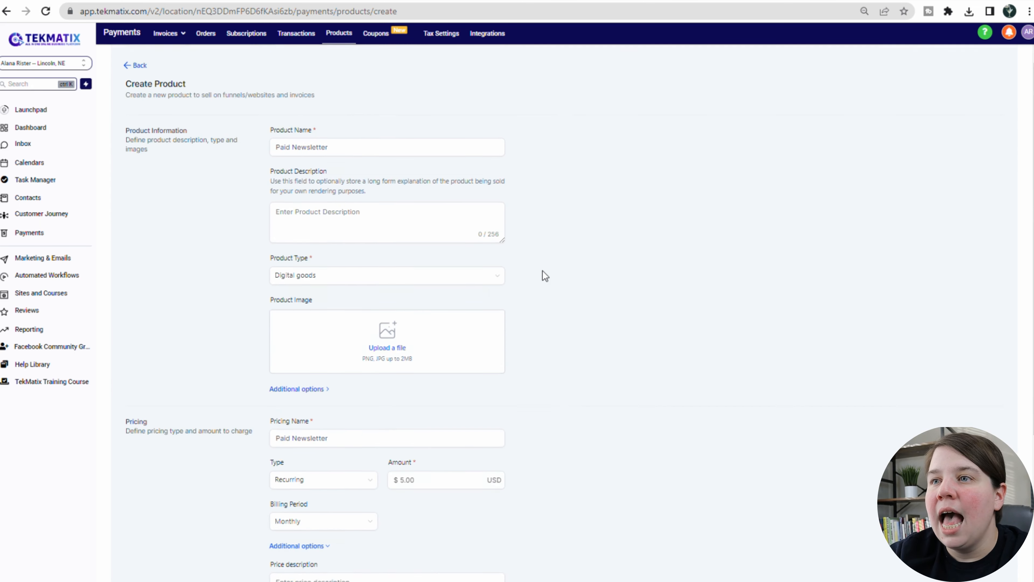
scroll(542, 270, down, 6)
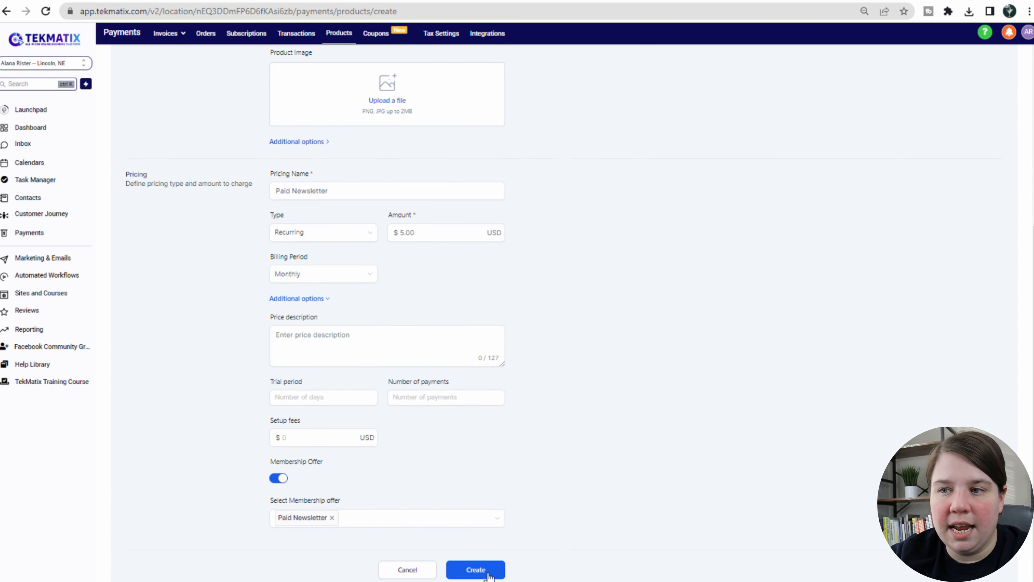
click(475, 569)
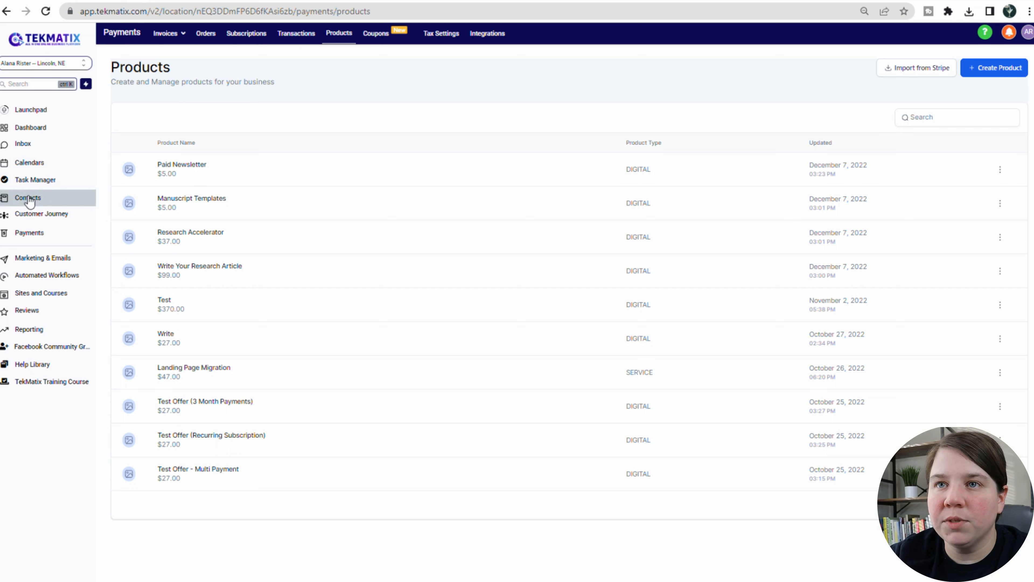
- Open the Paid Newsletter offer from the memberships and courses offers in the sites area
click(37, 293)
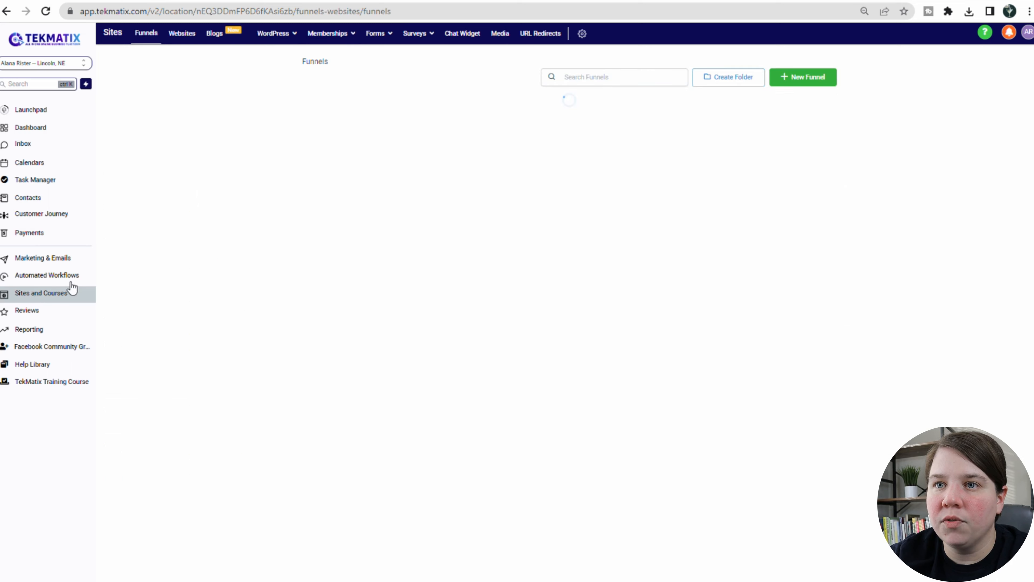
mouse_move(333, 36)
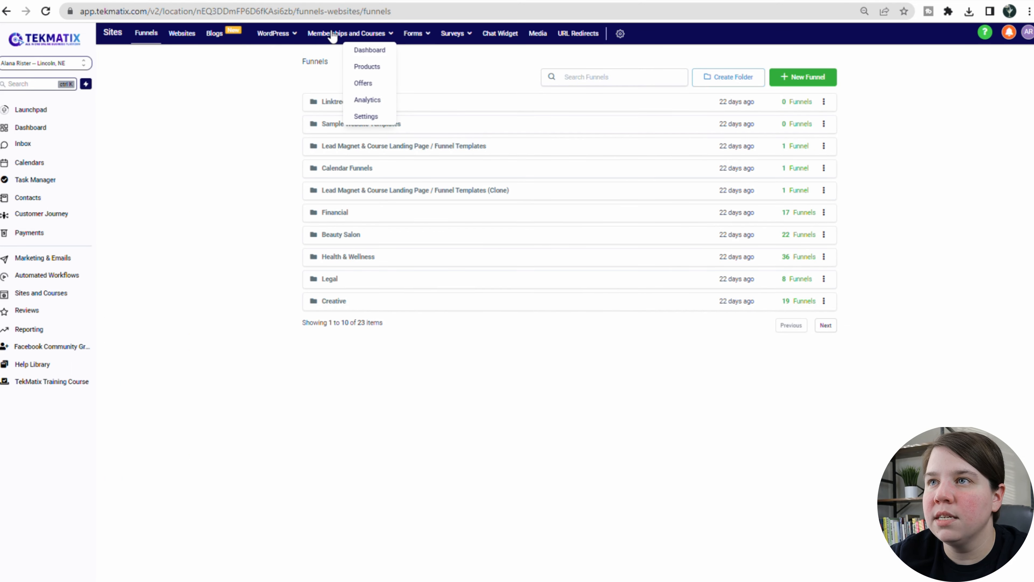
click(365, 84)
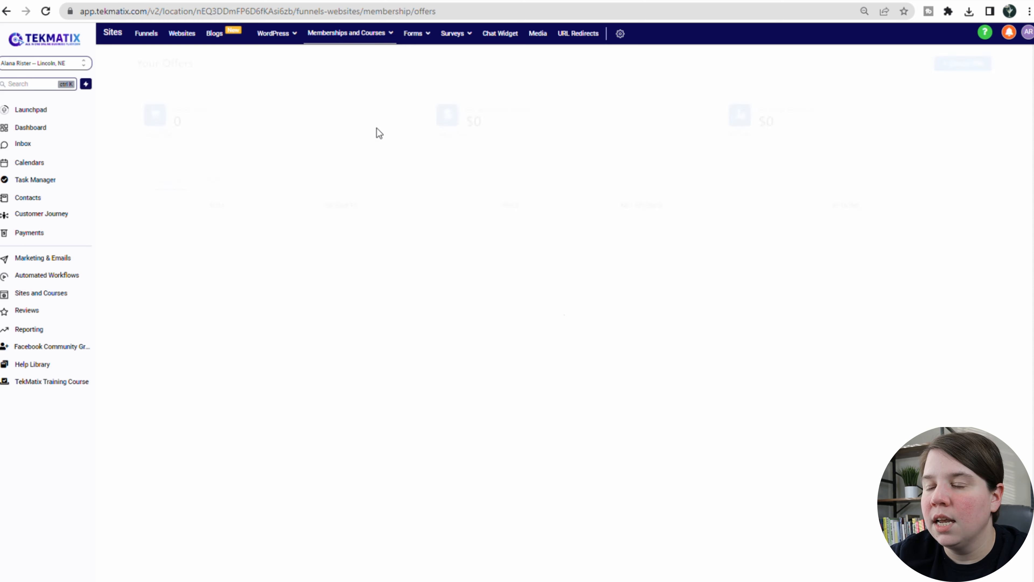
click(323, 238)
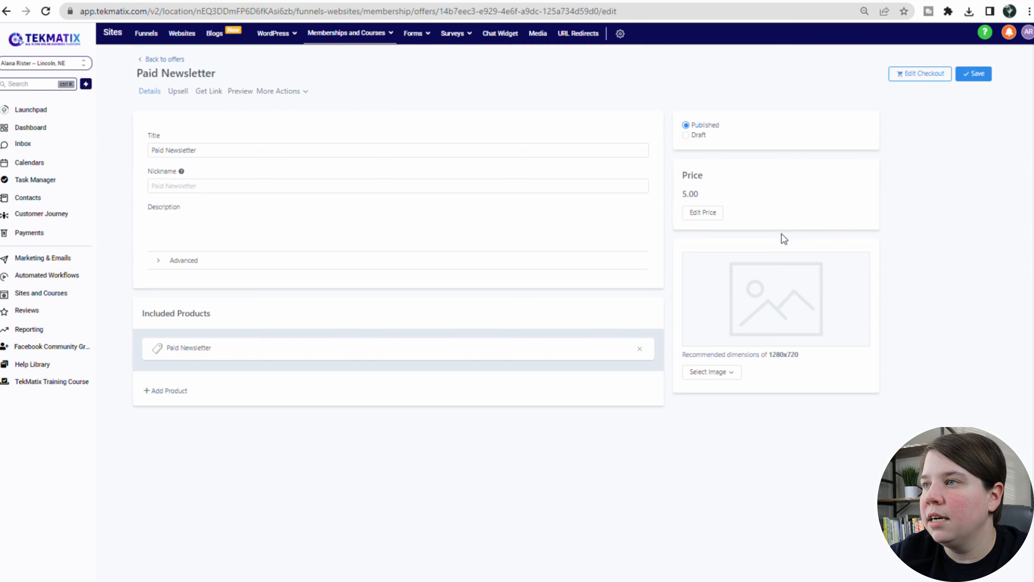
- Change the offer's pricing to a recurring subscription on the Paid Newsletter plan, and save the plan and the offer
click(702, 212)
click(576, 130)
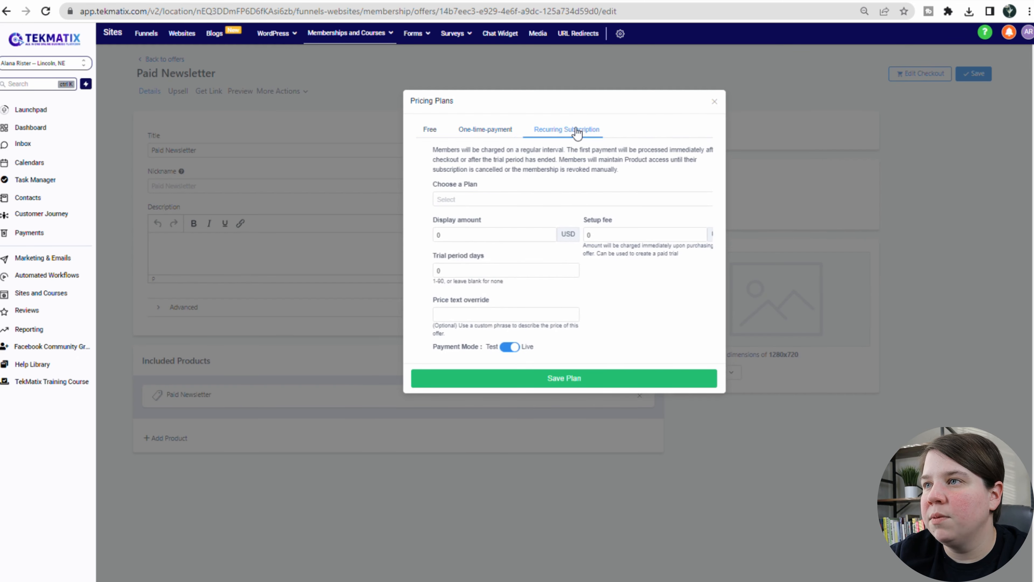
click(530, 203)
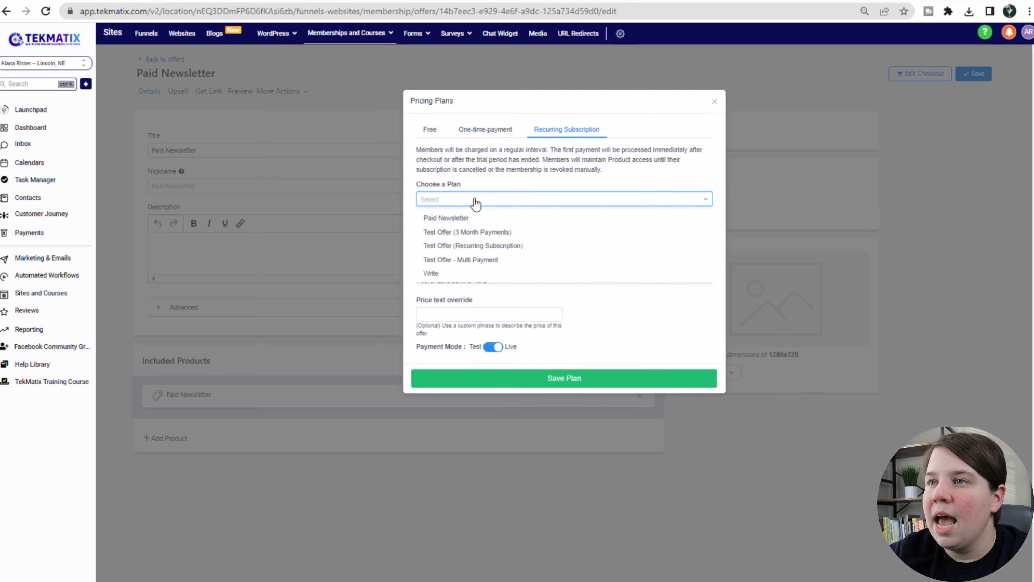
click(463, 216)
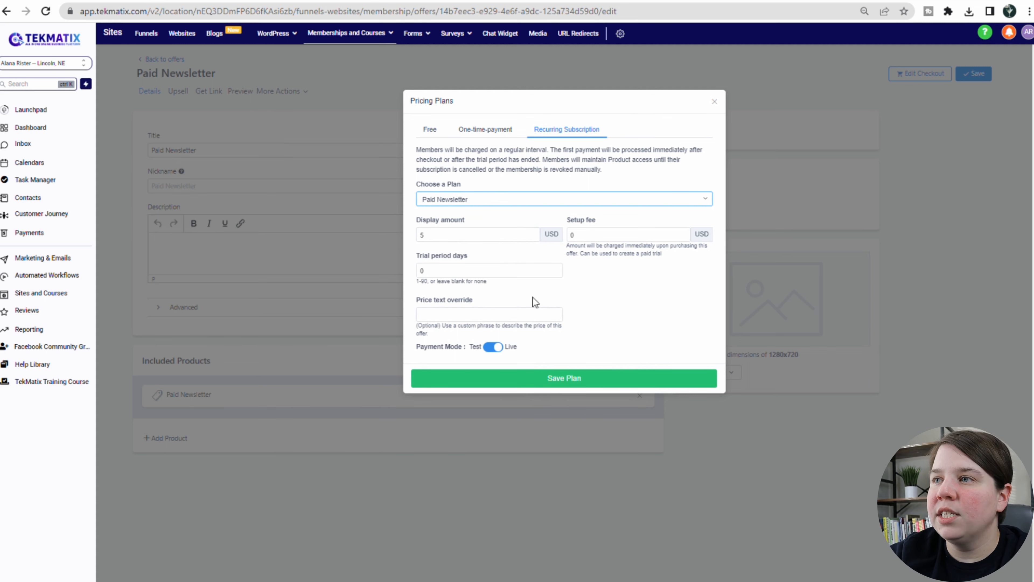
click(428, 233)
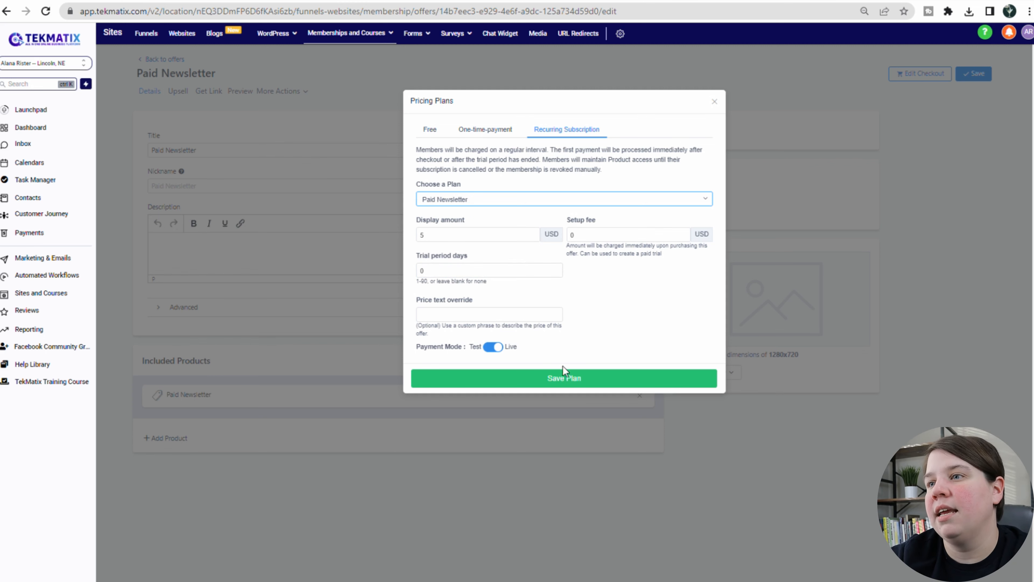
click(571, 380)
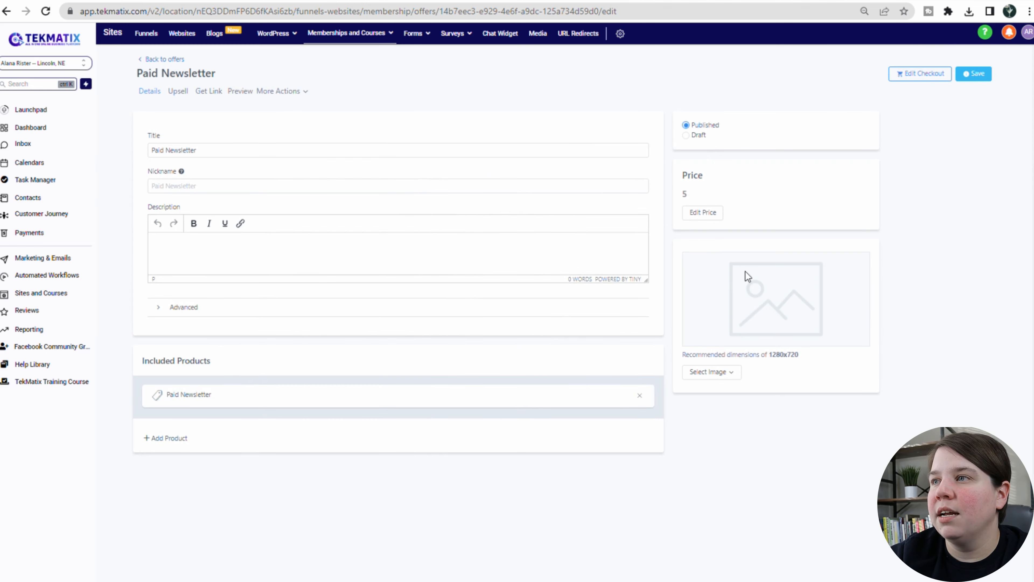
click(974, 73)
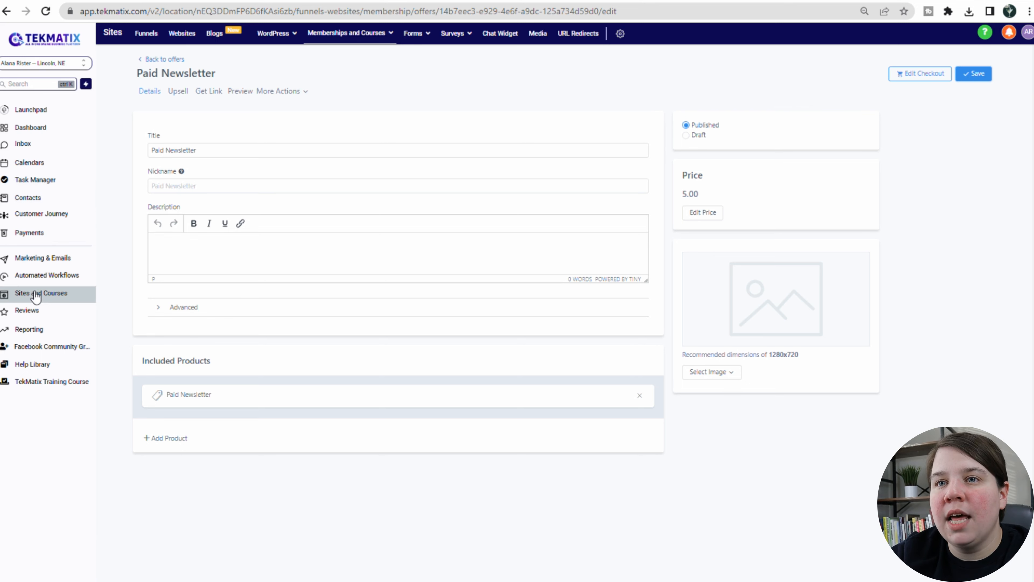
- Clone the funnel "Black Friday Sales page Template Copy Copy" as "Paid Newsletter Sales Page" and refresh the funnel list
click(147, 34)
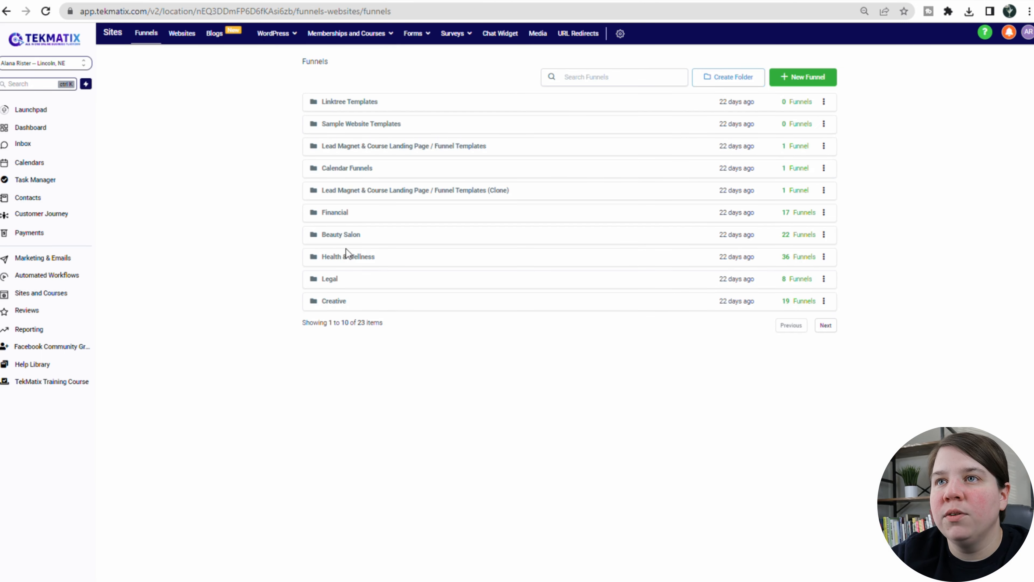
click(827, 326)
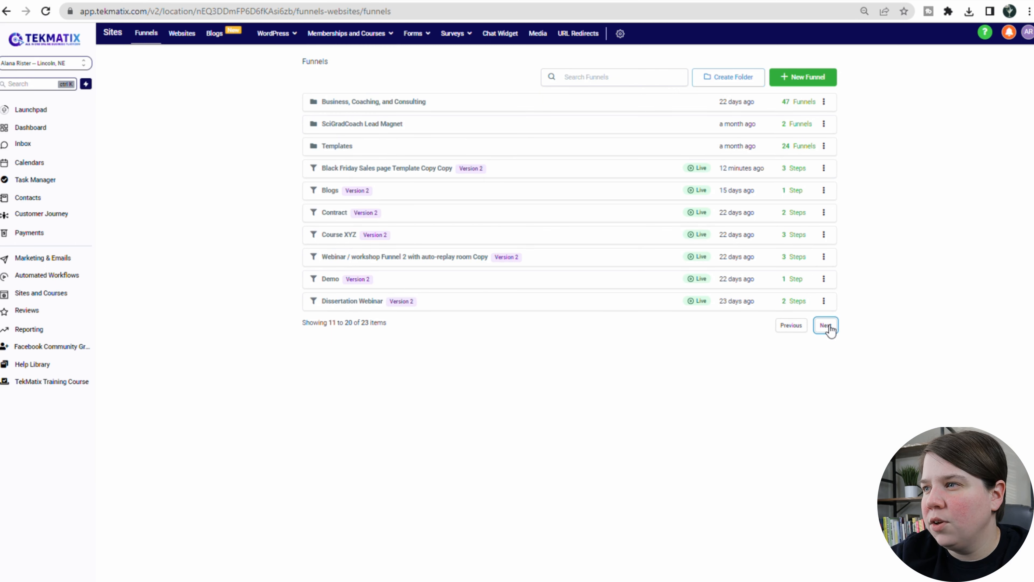
click(824, 170)
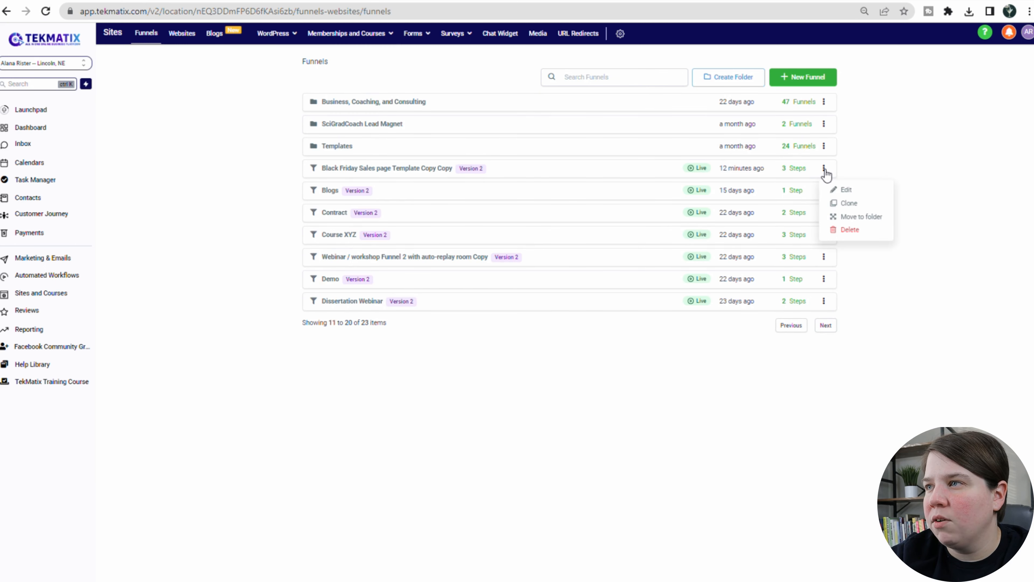
click(834, 202)
drag(552, 109, 282, 109)
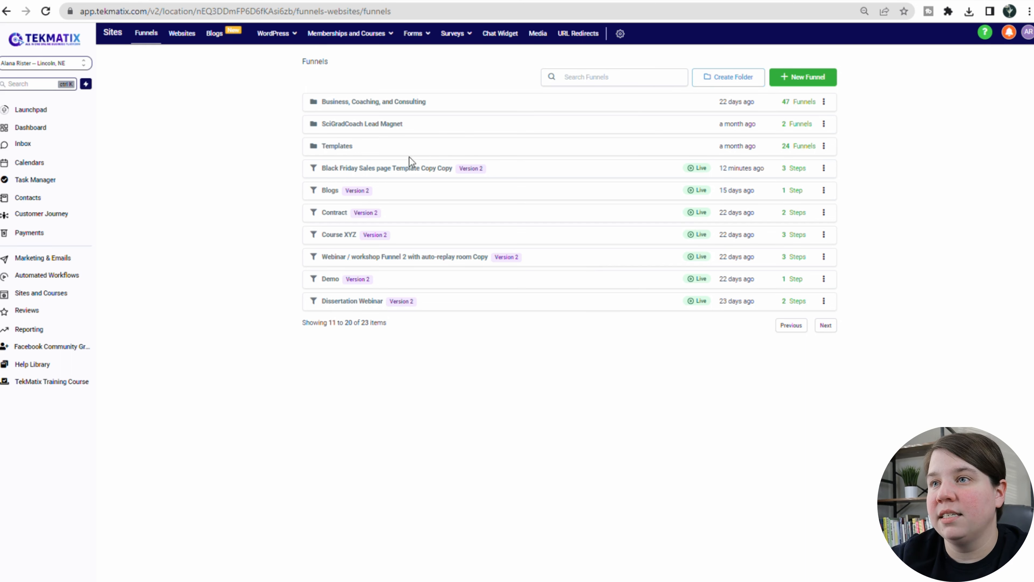
click(46, 12)
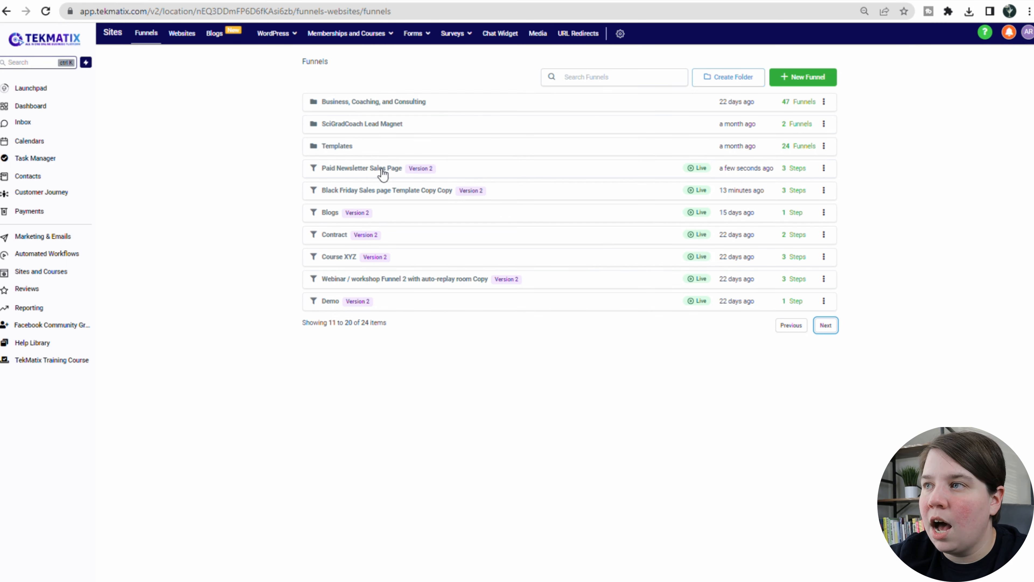
- Open the Paid Newsletter Sales Page funnel and launch its Two Step Order page for editing in a new tab
click(362, 170)
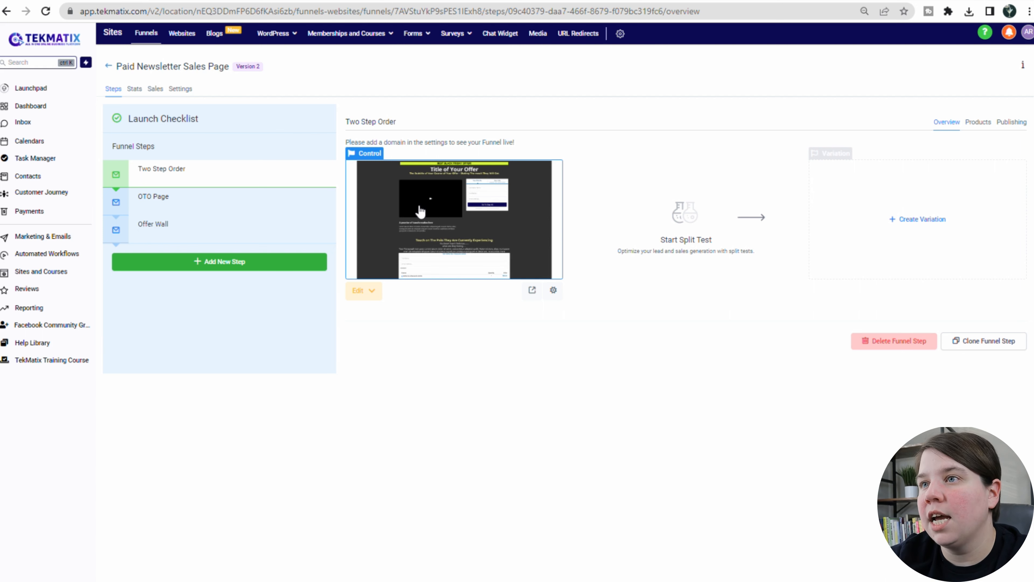
click(373, 293)
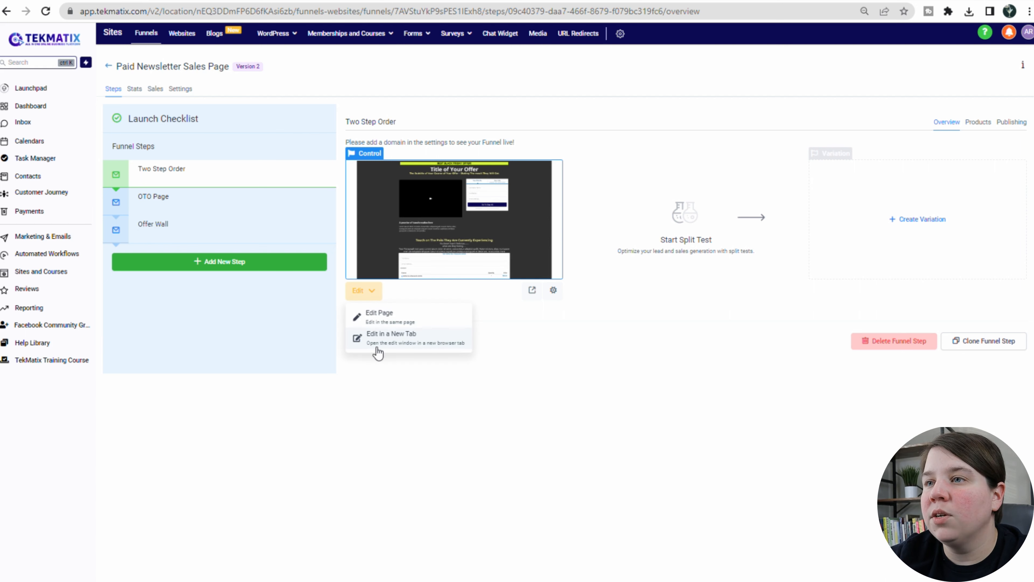
click(376, 350)
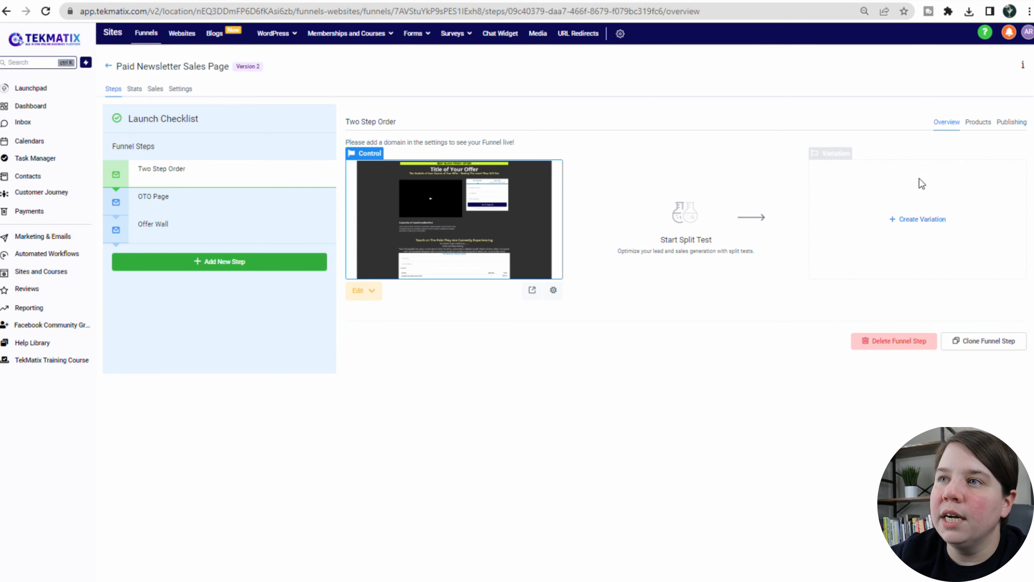
- Add the Paid Newsletter product with its Paid Newsletter price to the Two Step Order step as the main product, and save it
click(978, 123)
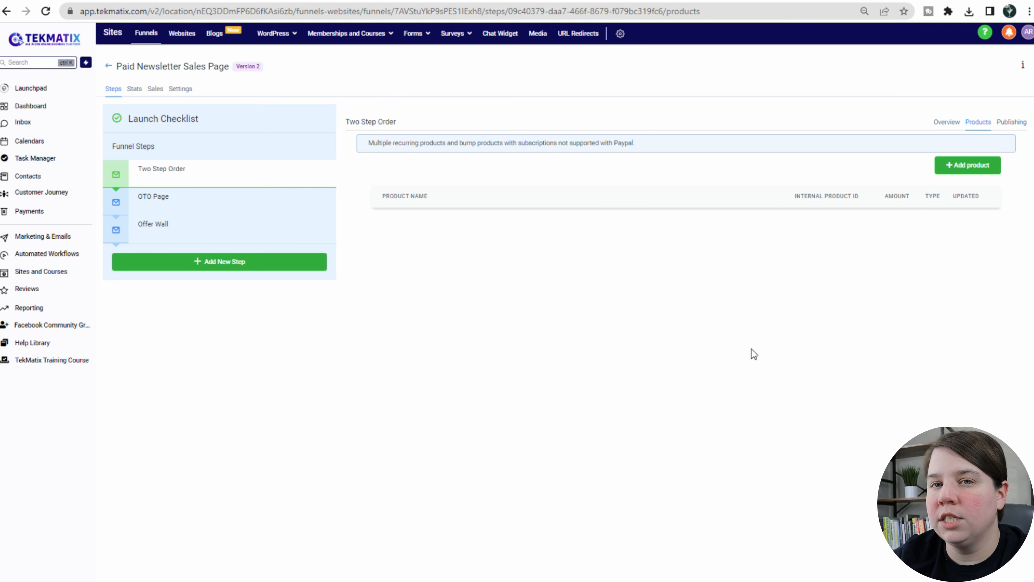
click(964, 166)
click(469, 217)
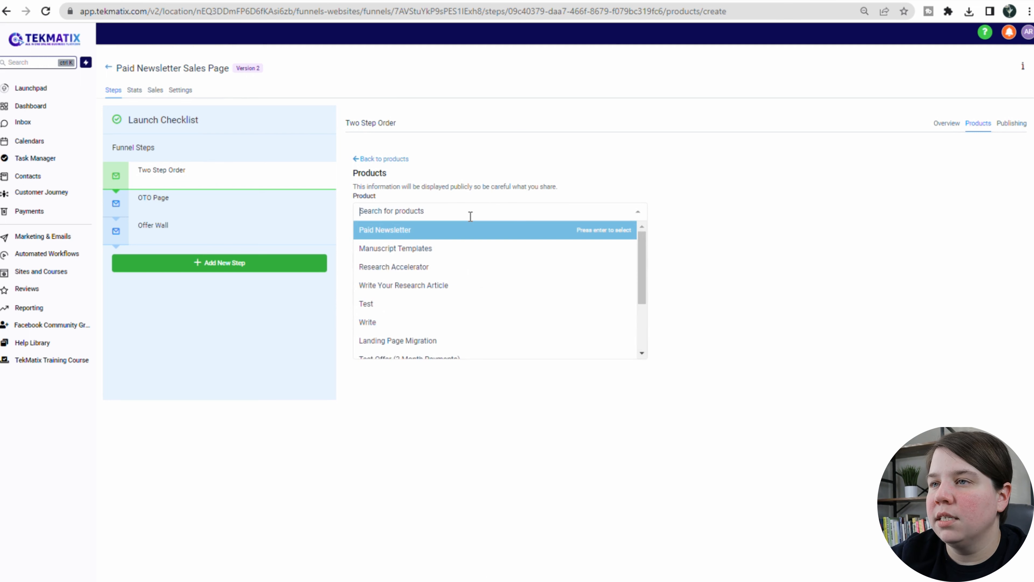
click(364, 231)
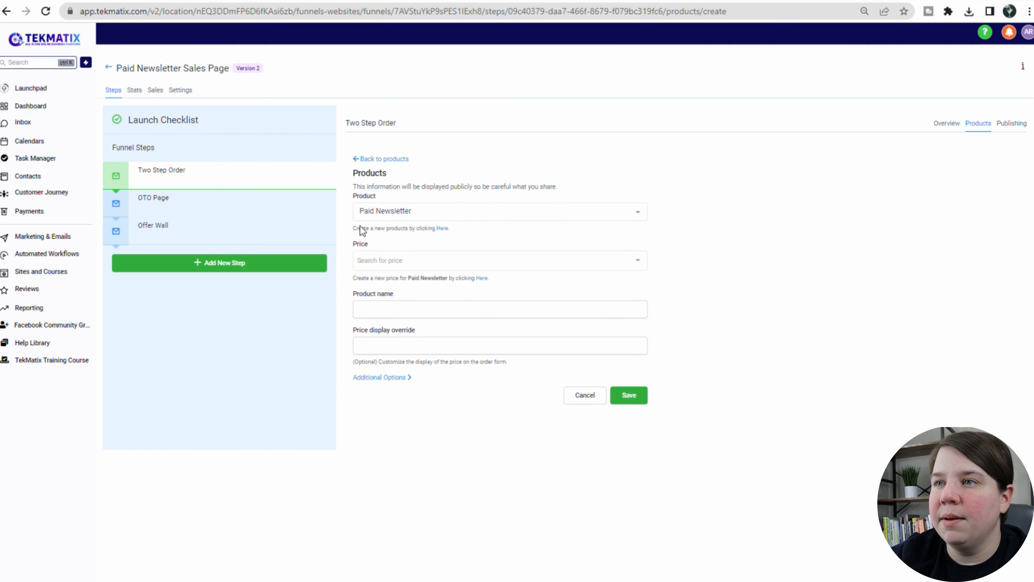
click(399, 260)
click(402, 279)
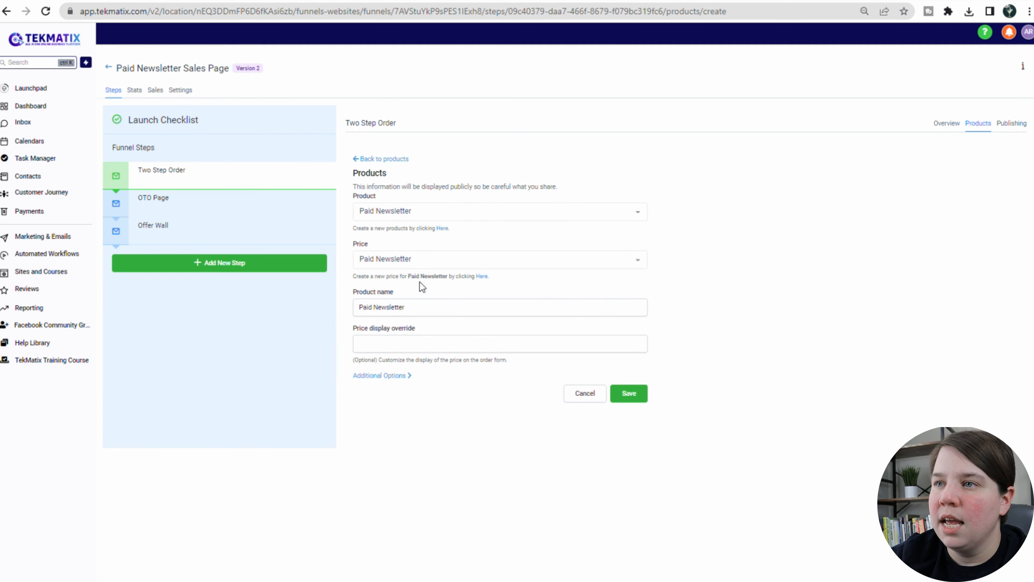
click(398, 379)
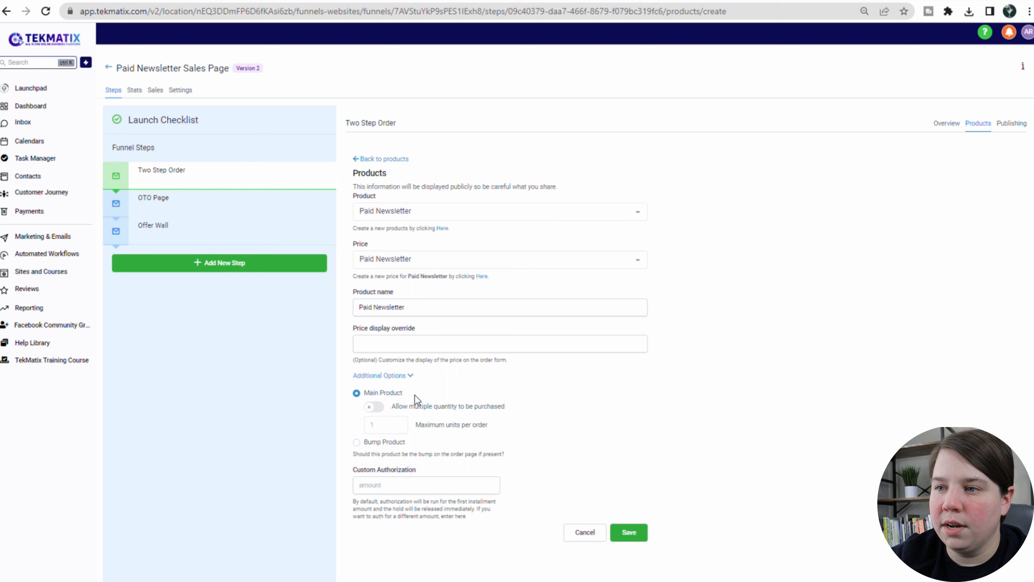
click(630, 532)
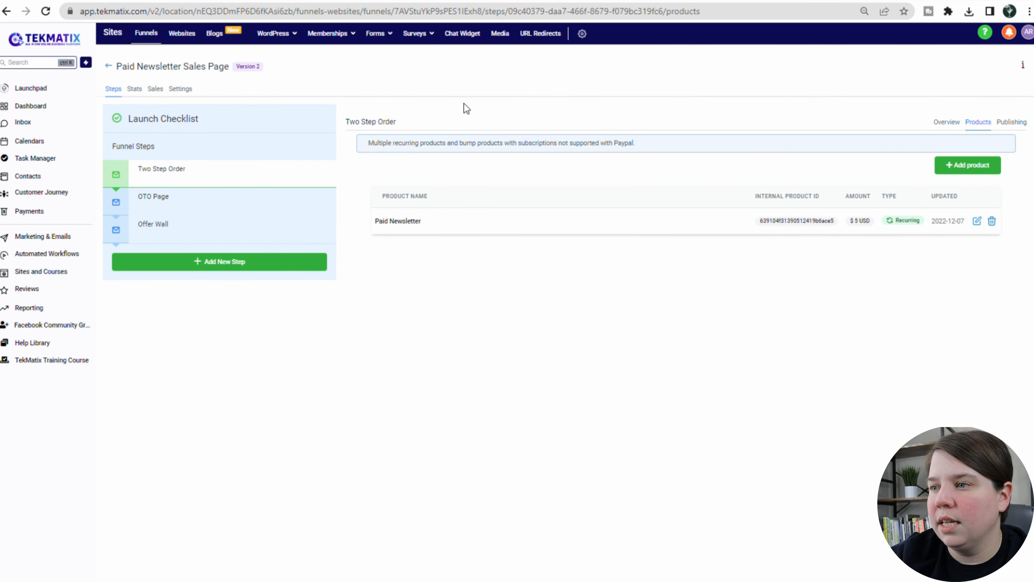
- In the page builder, delete the "Join Write Your Research Article" one-step order form below the pain-point text
click(946, 122)
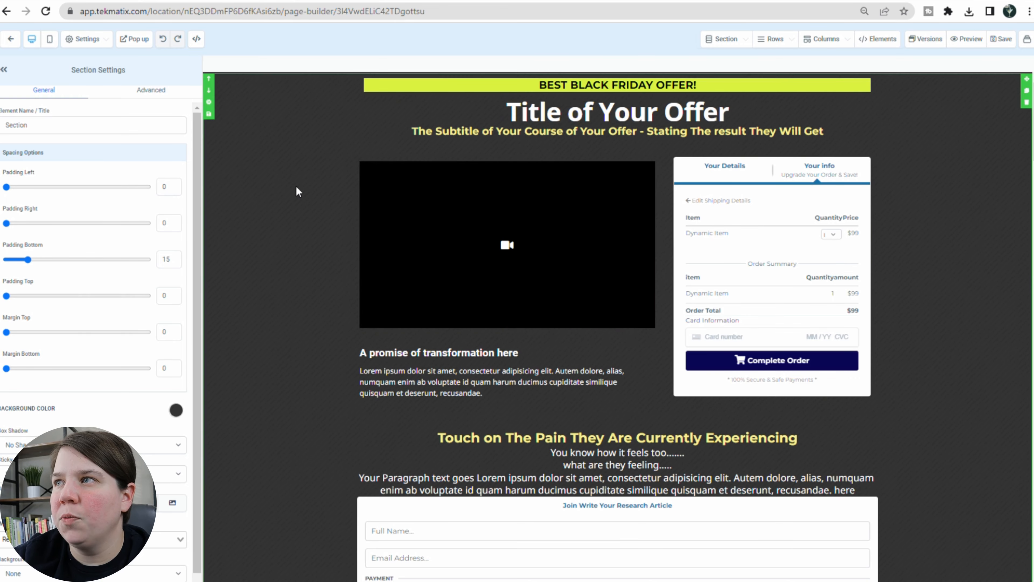
scroll(296, 185, down, 8)
click(398, 350)
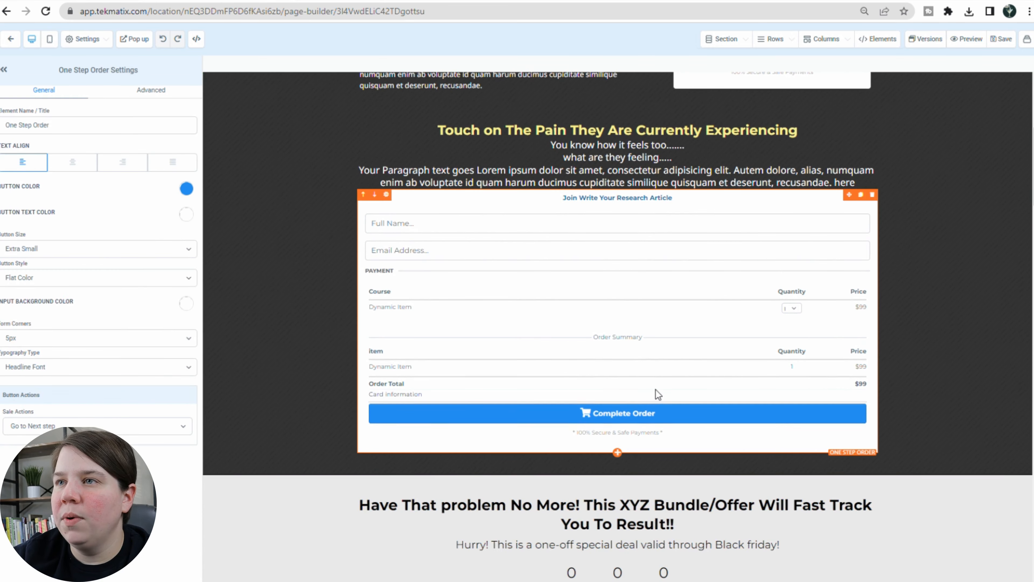
scroll(656, 390, up, 8)
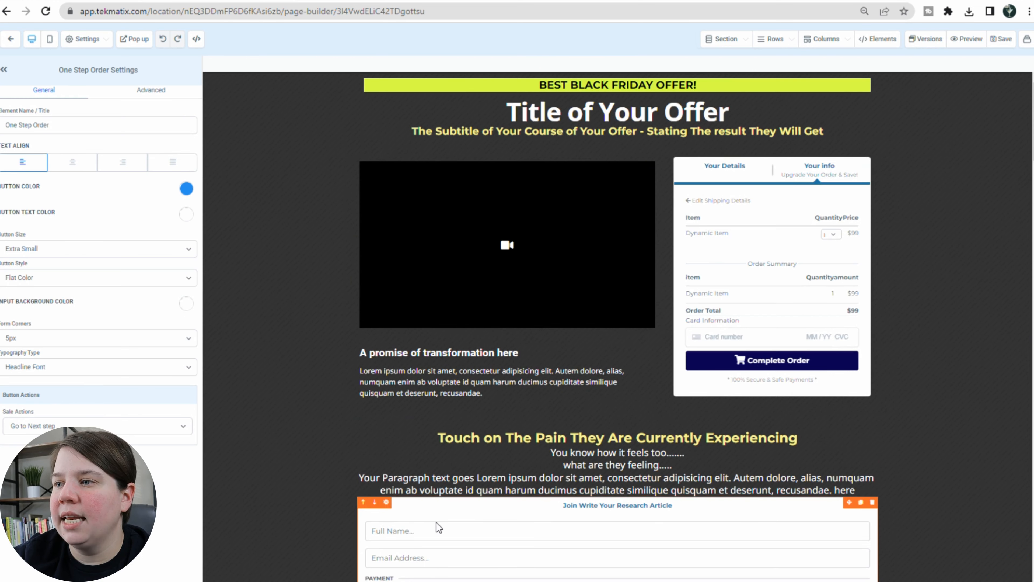
scroll(570, 350, down, 7)
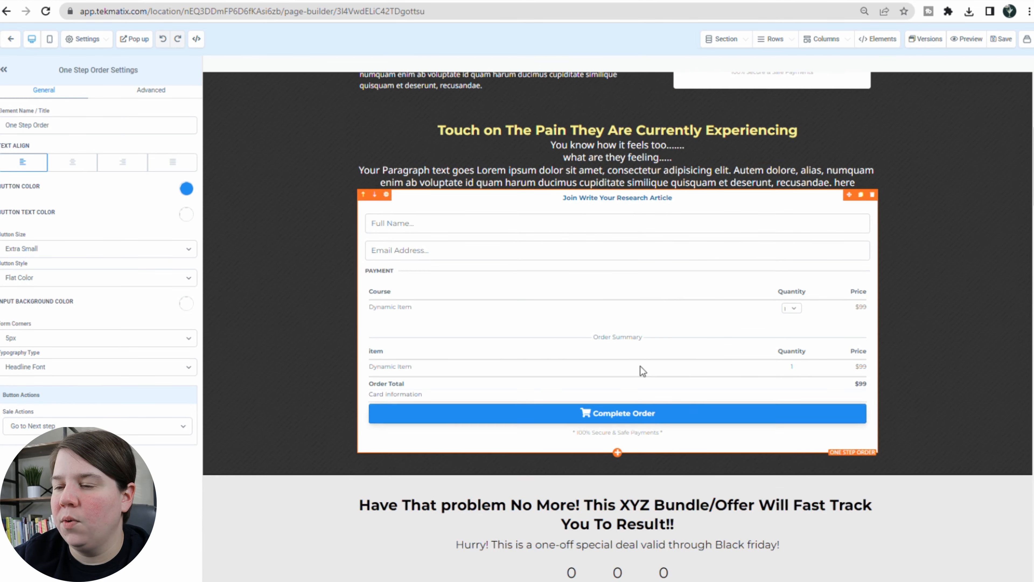
click(872, 194)
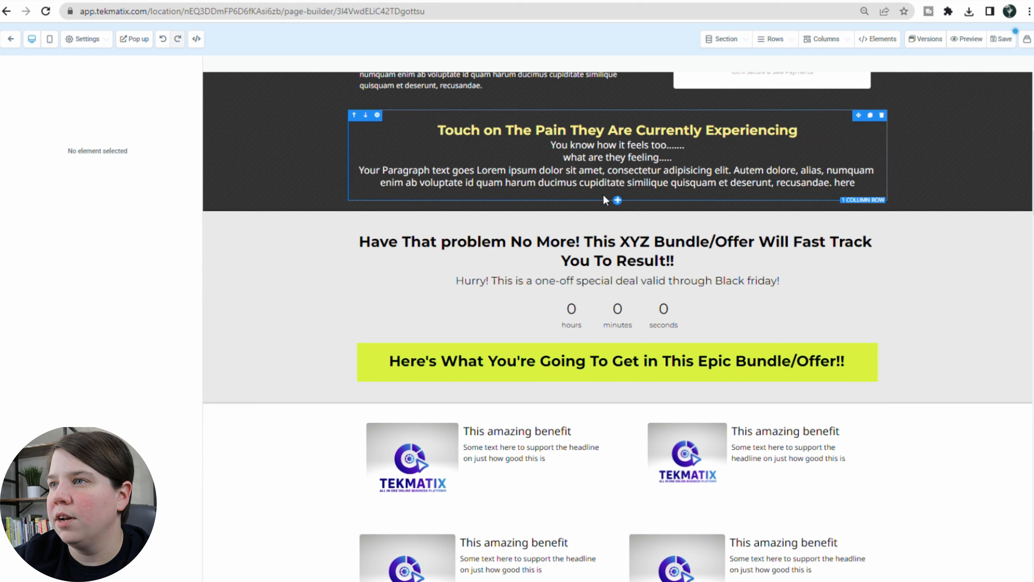
- Insert a new 1 Step Order element below the "Touch on The Pain They Are Currently Experiencing" text
click(617, 191)
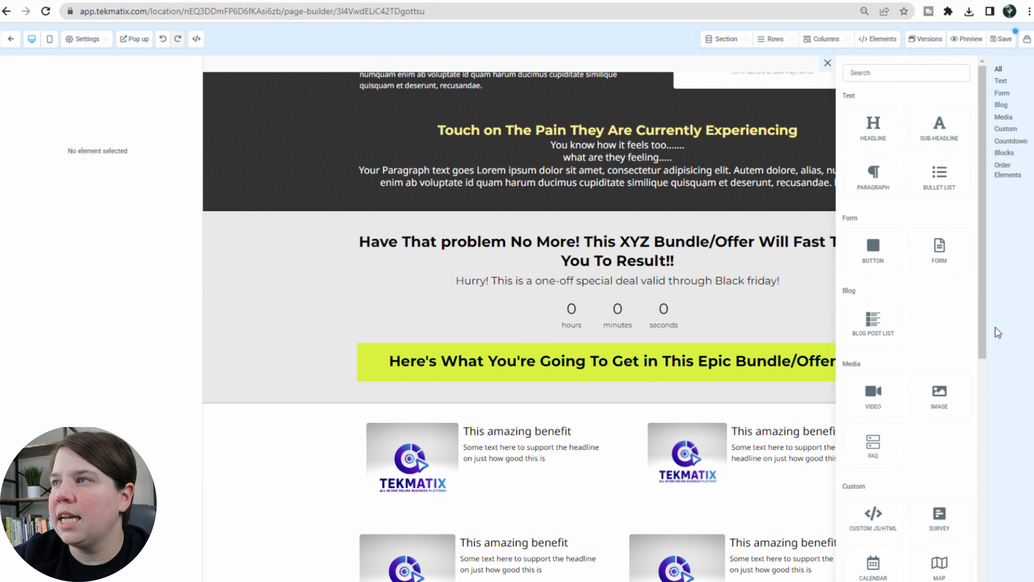
scroll(980, 300, down, 10)
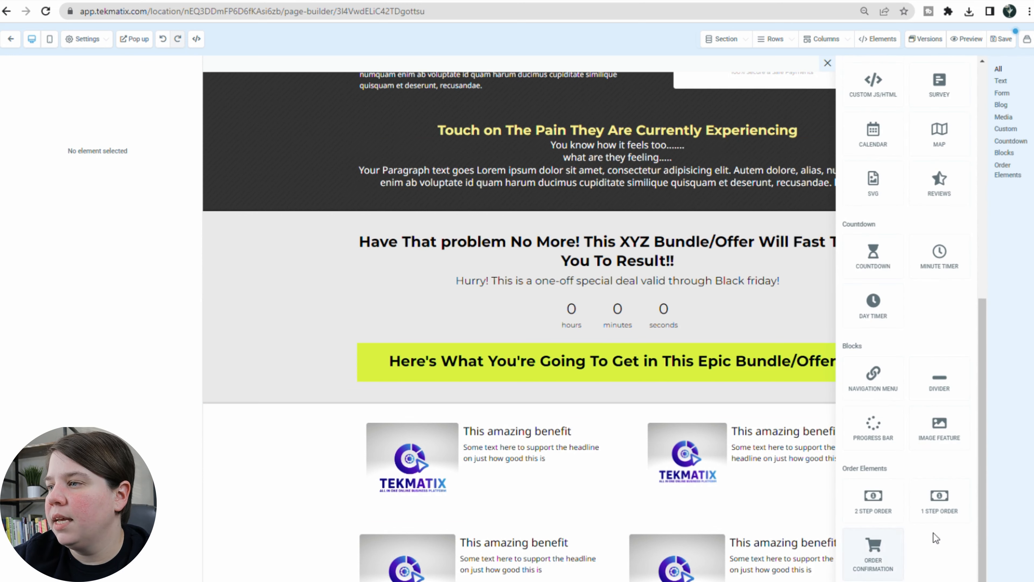
click(941, 508)
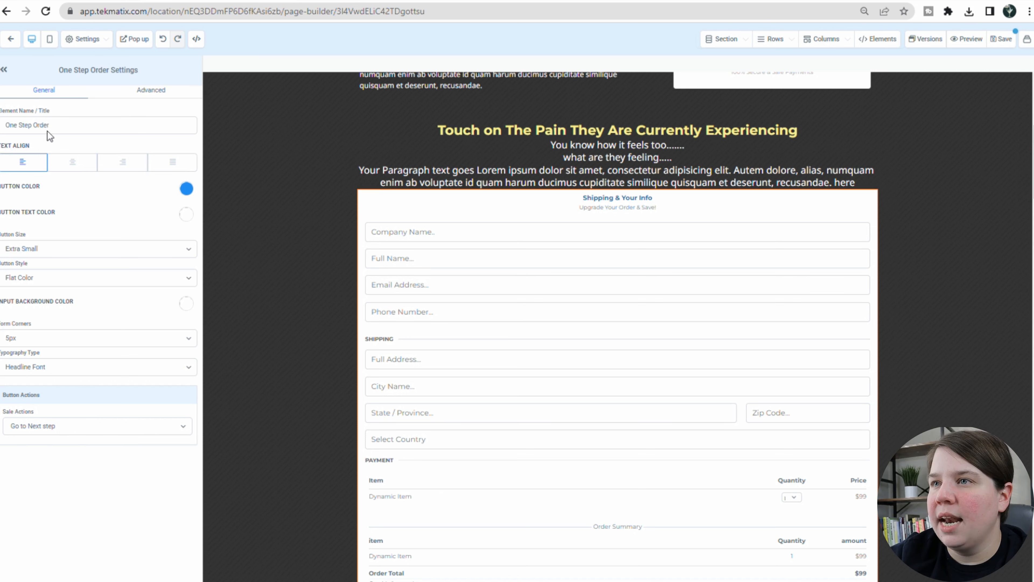
- Set the new order form's headline to "Join Paid Newsletter" in its advanced settings
click(152, 93)
triple_click(75, 156)
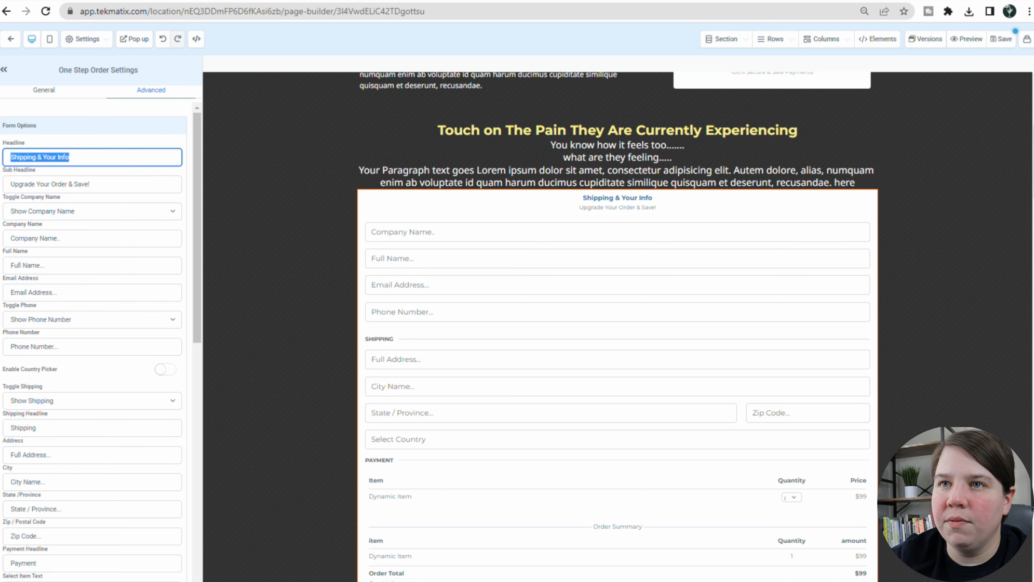
text(Join)
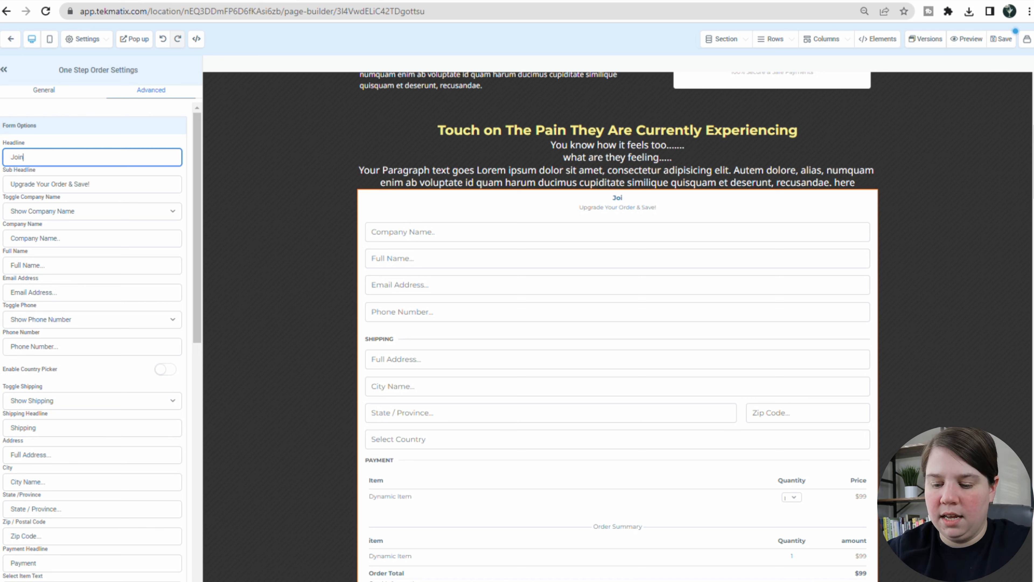
text( Paid Newsletter)
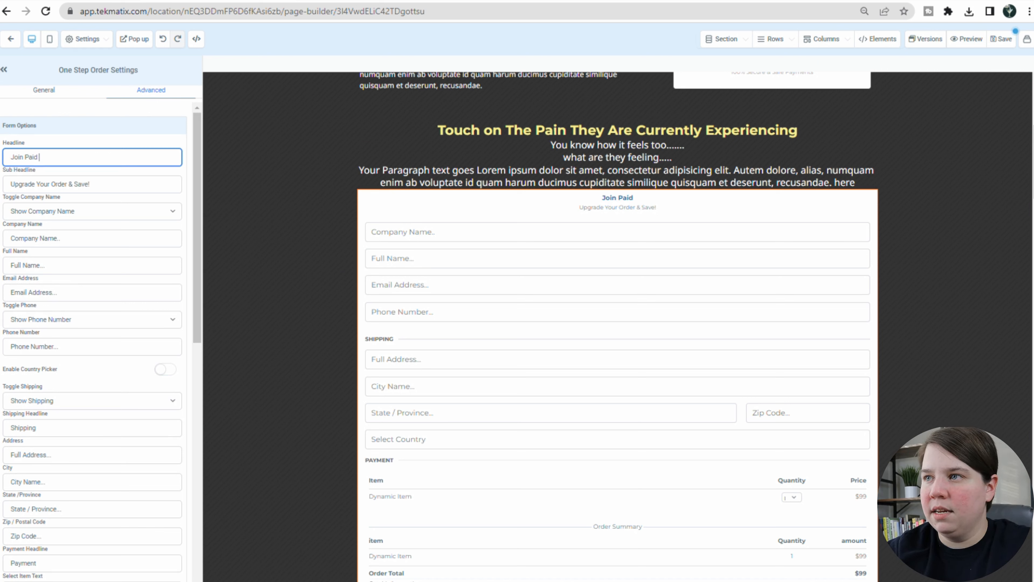
- Clear the order form's sub headline text "Upgrade Your Order & Save!"
triple_click(114, 196)
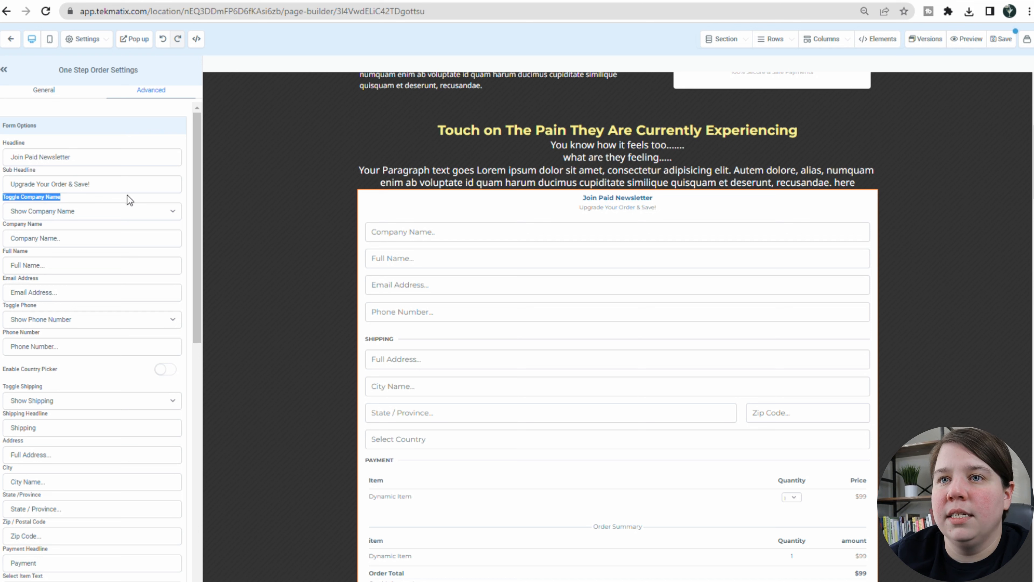
triple_click(123, 184)
key(BackSpace)
- Hide the company name, phone number and shipping fields on the one-step order form
click(41, 211)
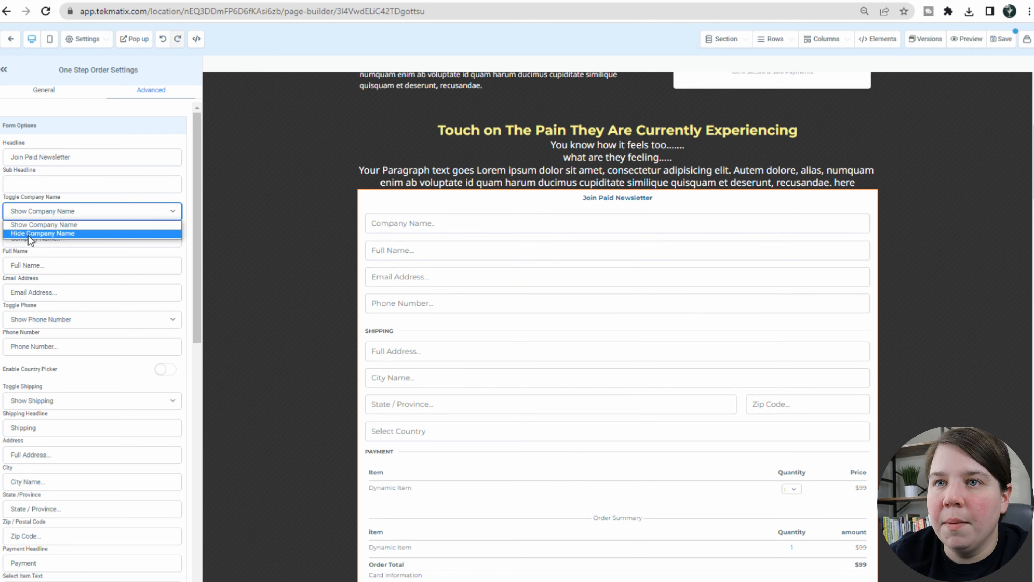
click(29, 233)
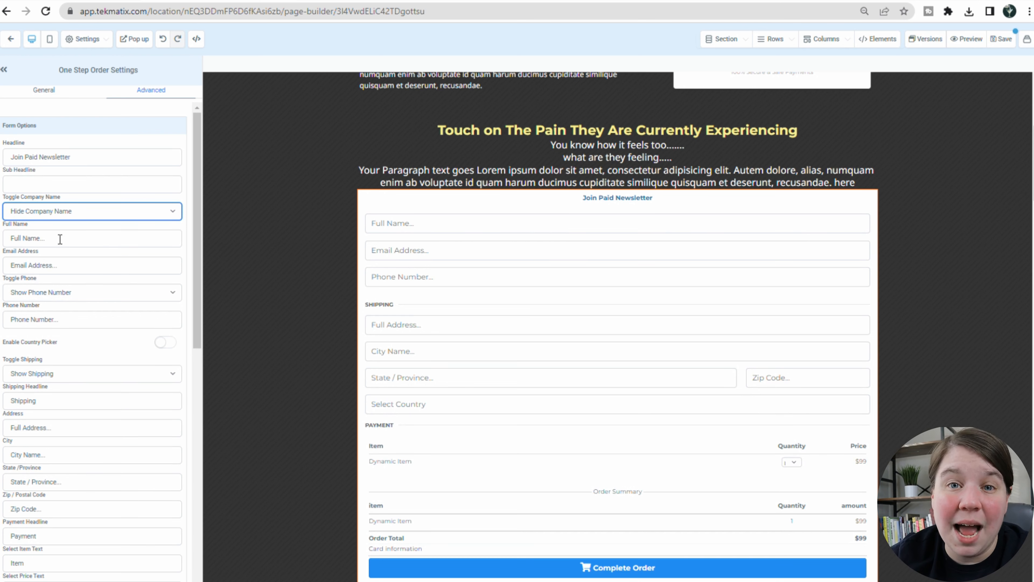
click(67, 291)
click(69, 314)
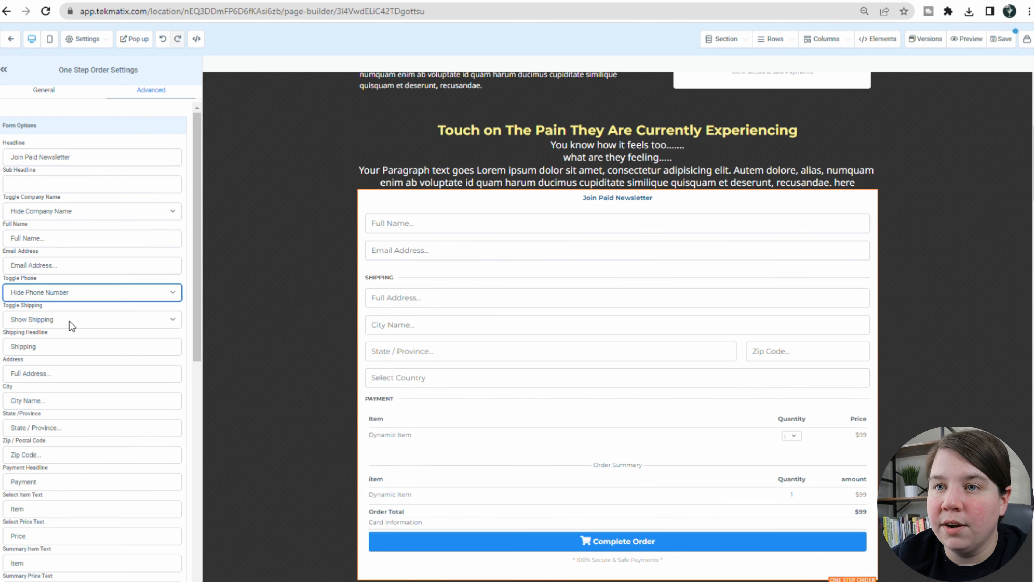
click(79, 318)
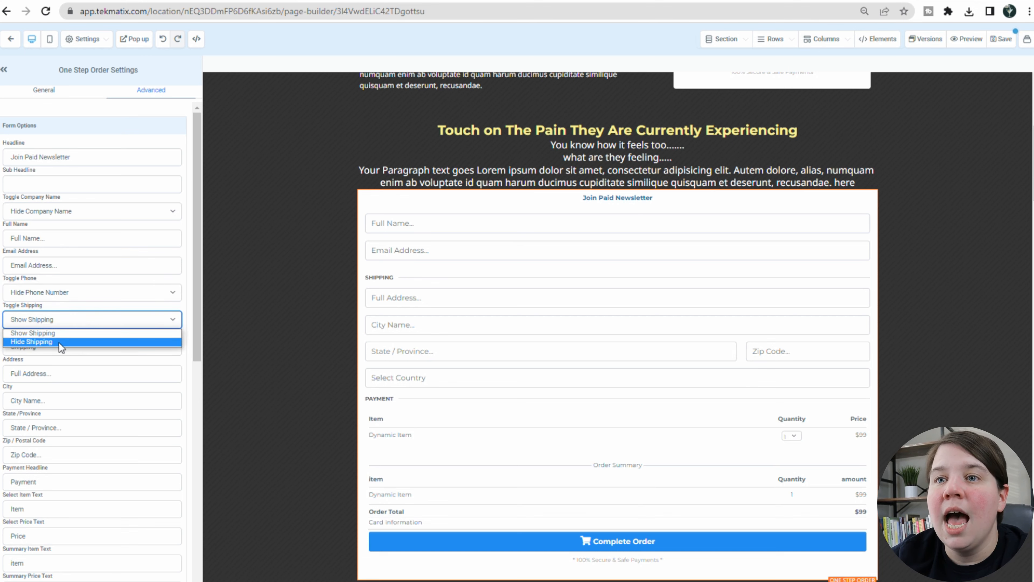
click(61, 344)
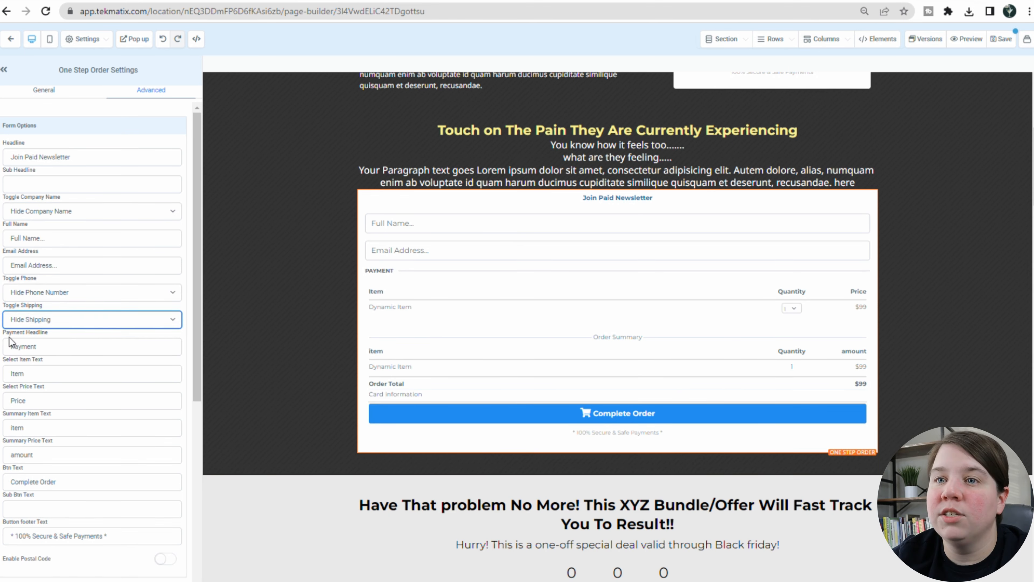
- Set the order form's summary item text to "Item" and its summary price text to "Price"
scroll(18, 332, down, 5)
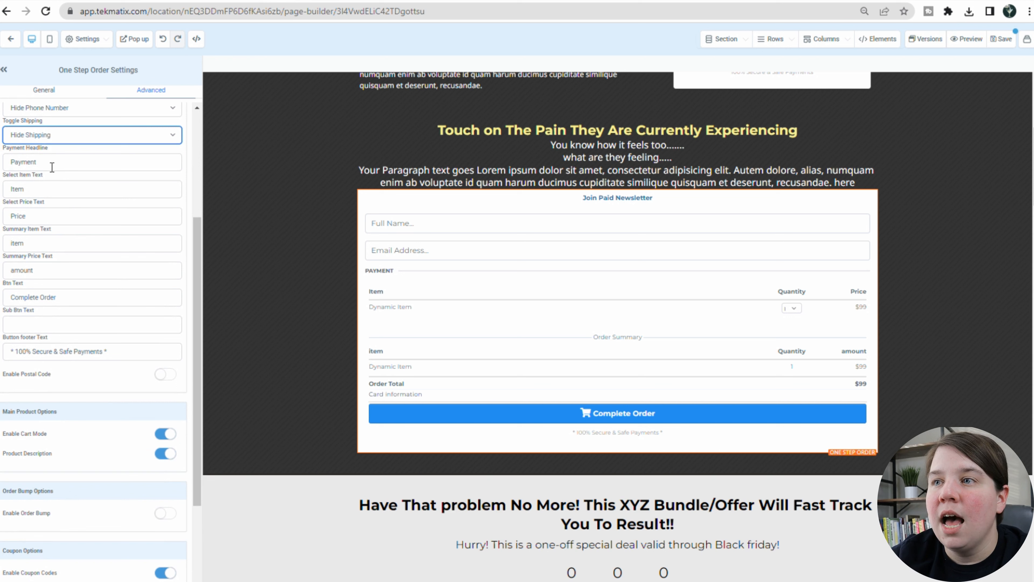
click(14, 244)
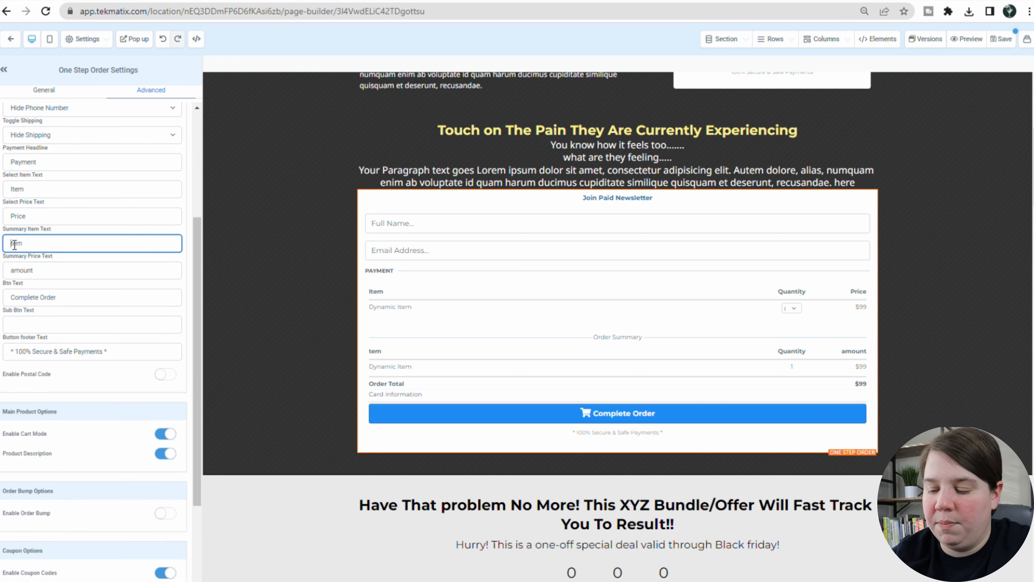
click(17, 271)
double_click(20, 269)
text(Price)
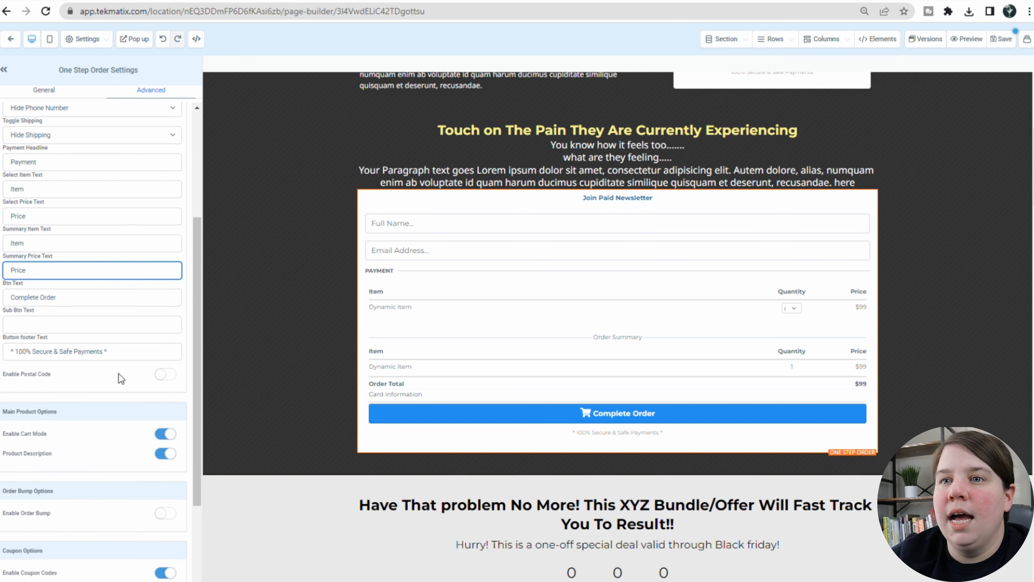
- Disable cart mode and coupon codes for the order form
scroll(118, 375, down, 3)
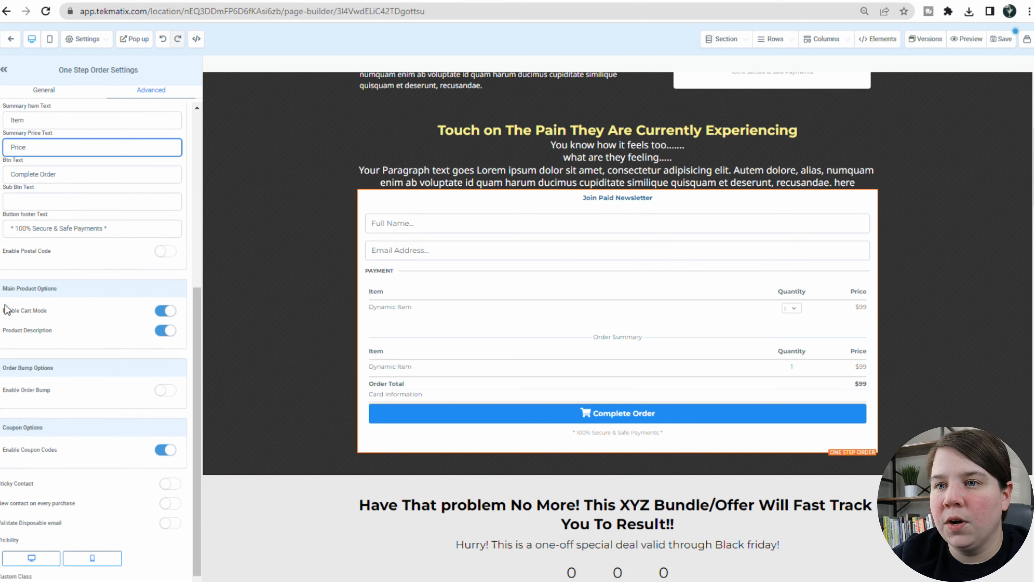
click(165, 311)
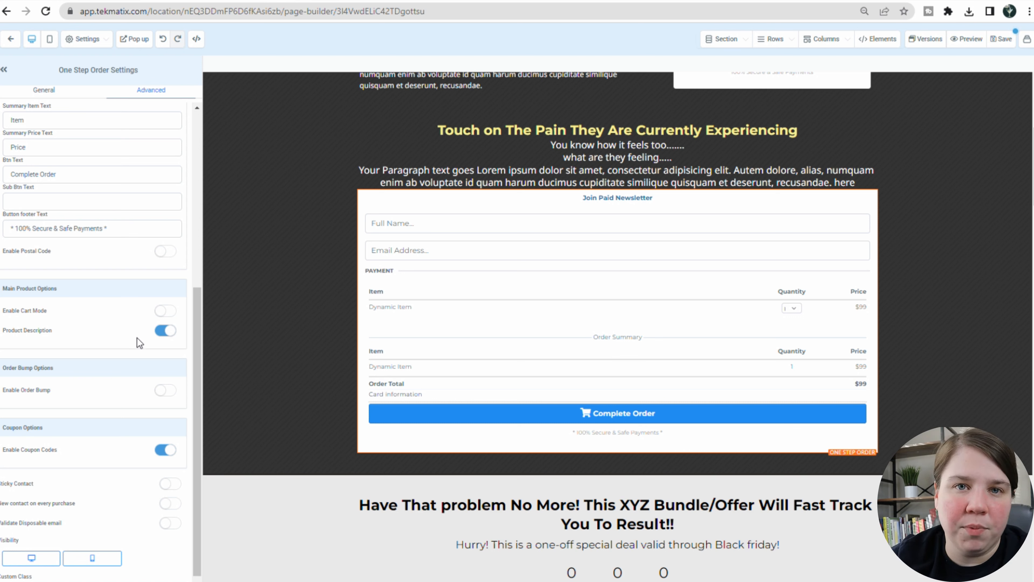
scroll(122, 371, down, 1)
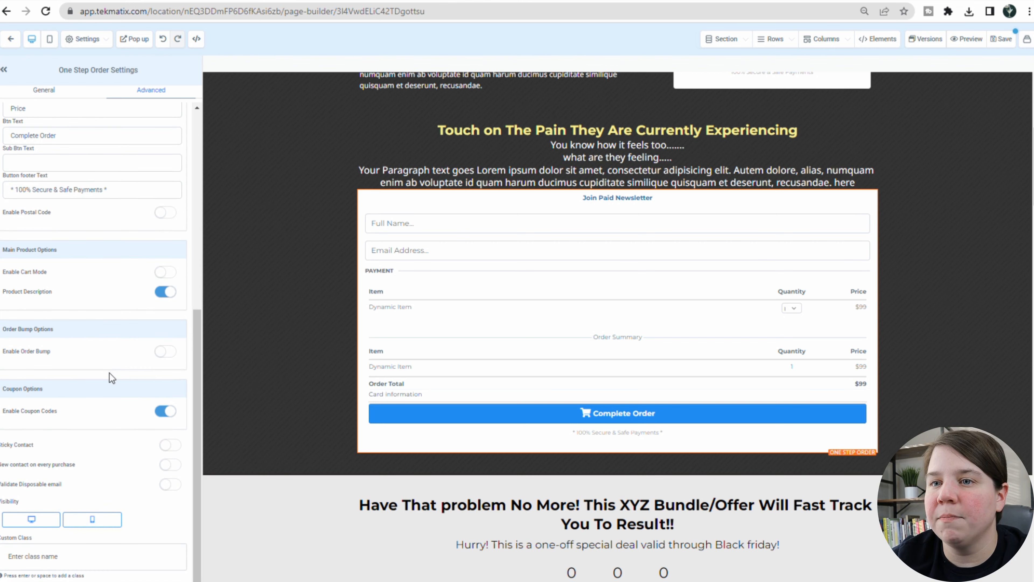
click(175, 415)
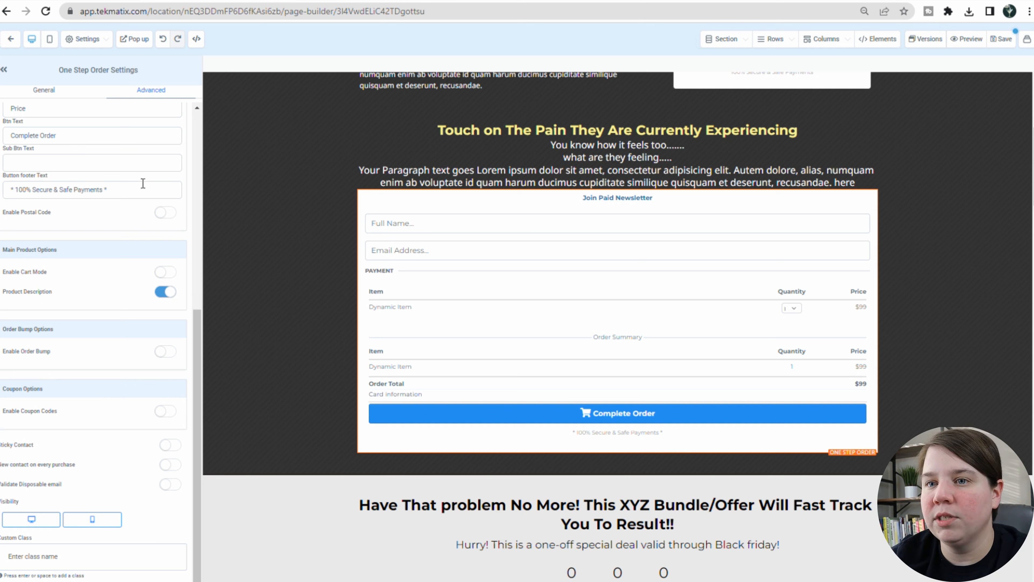
- Save the sales page and preview it to check the Paid Newsletter item and its monthly price in the order form
scroll(98, 429, up, 8)
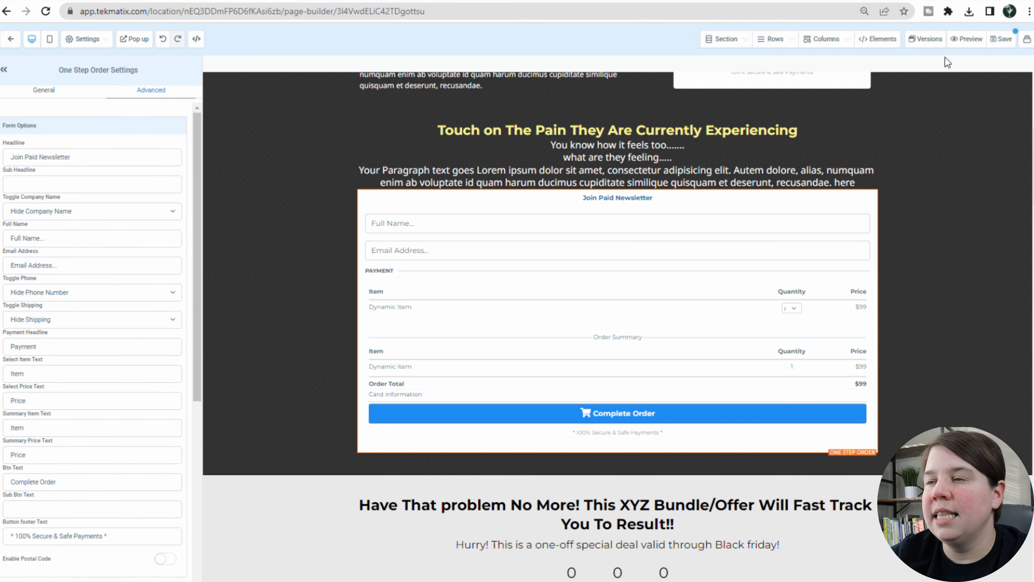
click(999, 41)
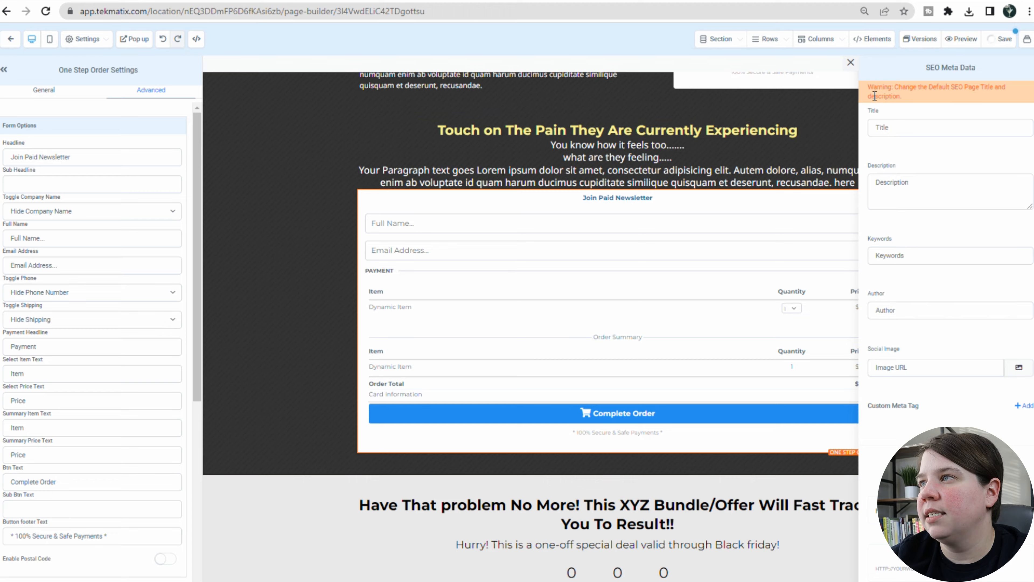
click(961, 39)
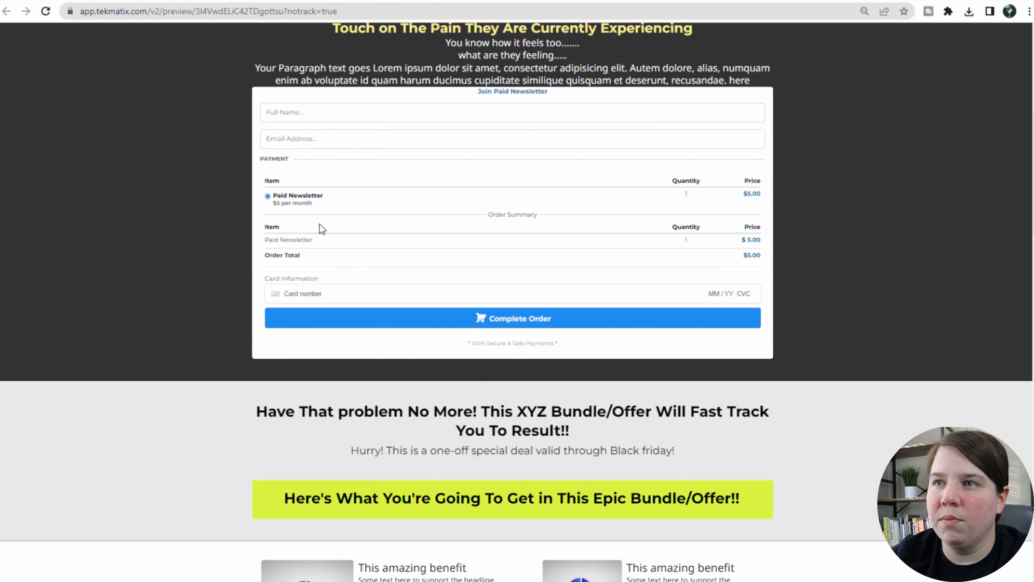
drag(274, 203, 316, 209)
click(316, 209)
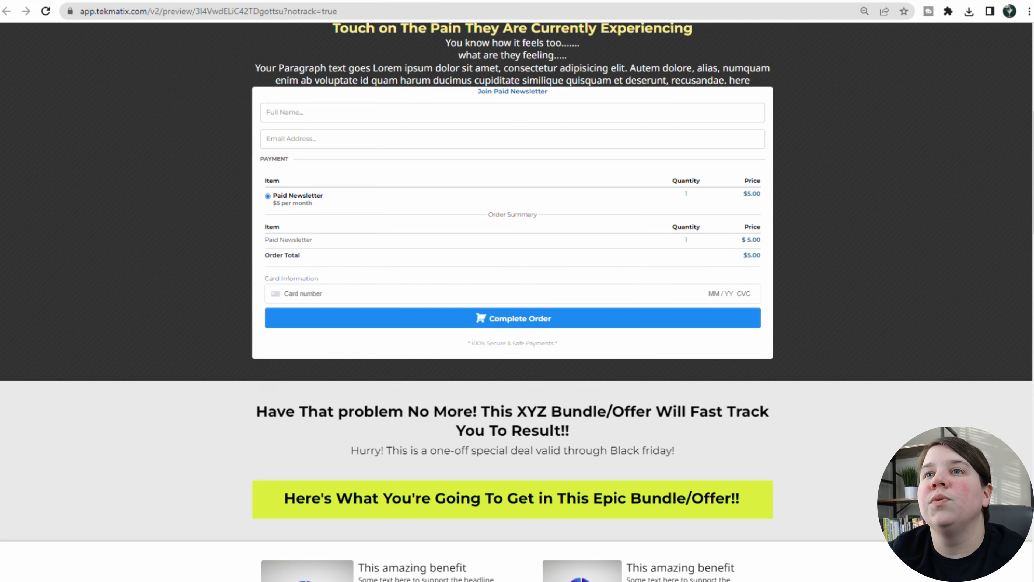
- Leave the page preview and create a new blank workflow in the automated workflows
click(78, 1)
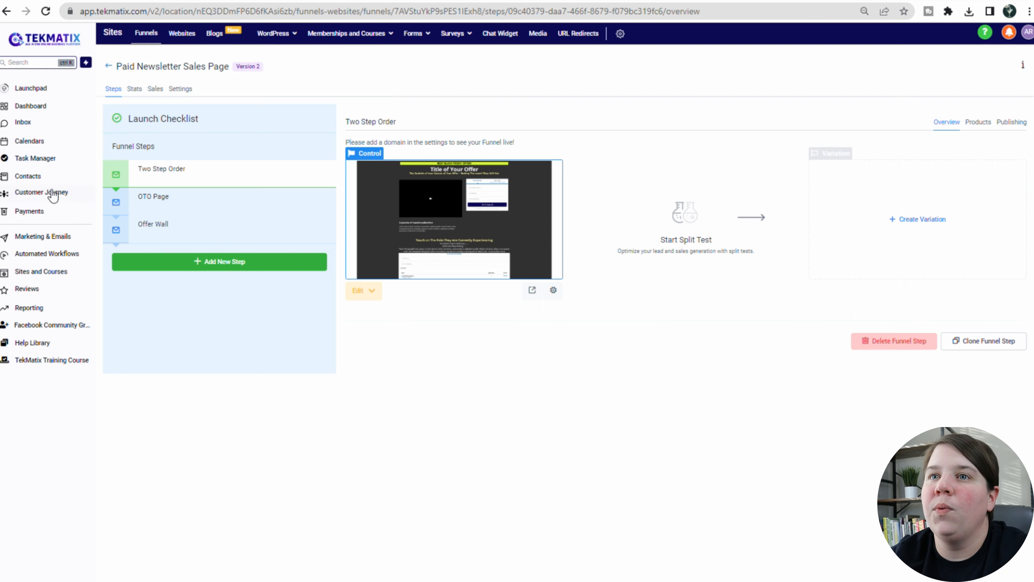
click(19, 255)
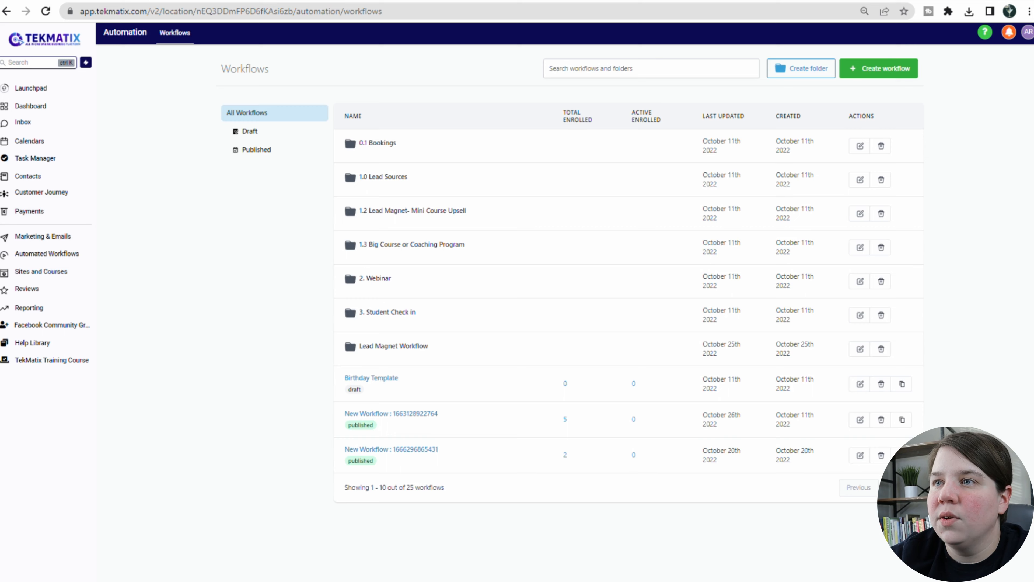
click(881, 68)
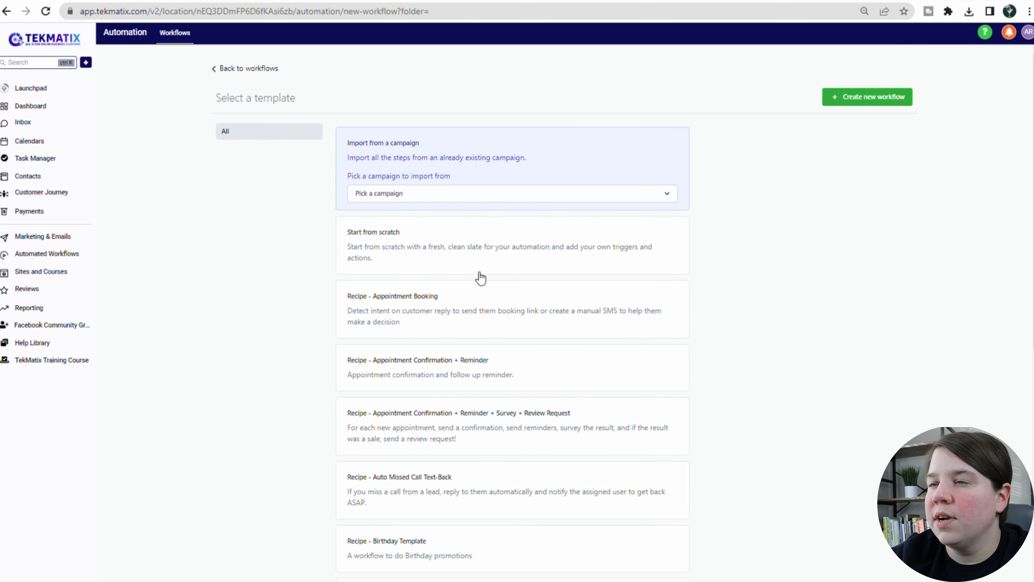
click(885, 98)
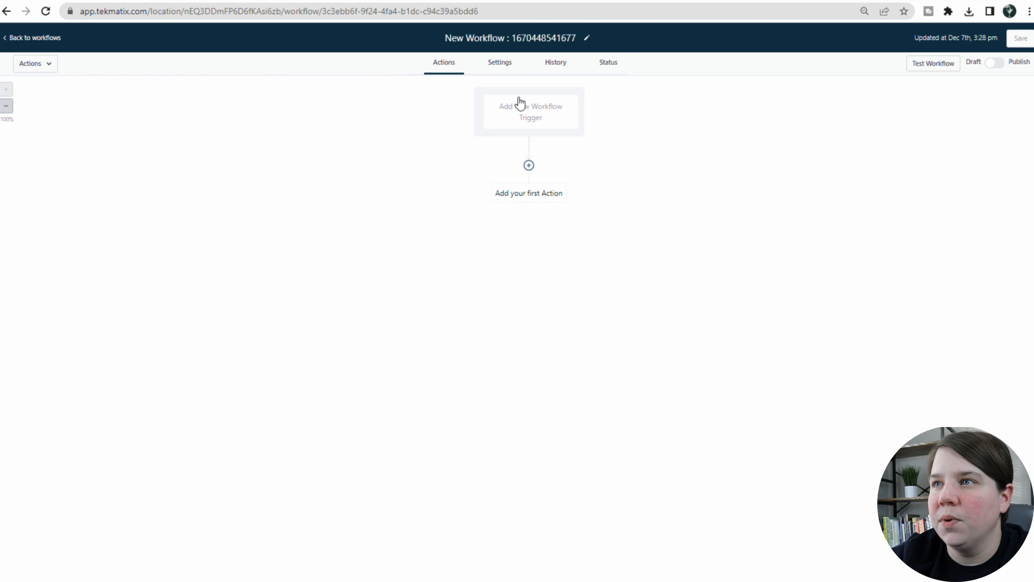
- Rename the new workflow as "Paid Newsletter Segmenataion"
click(587, 38)
text(Paid Ne)
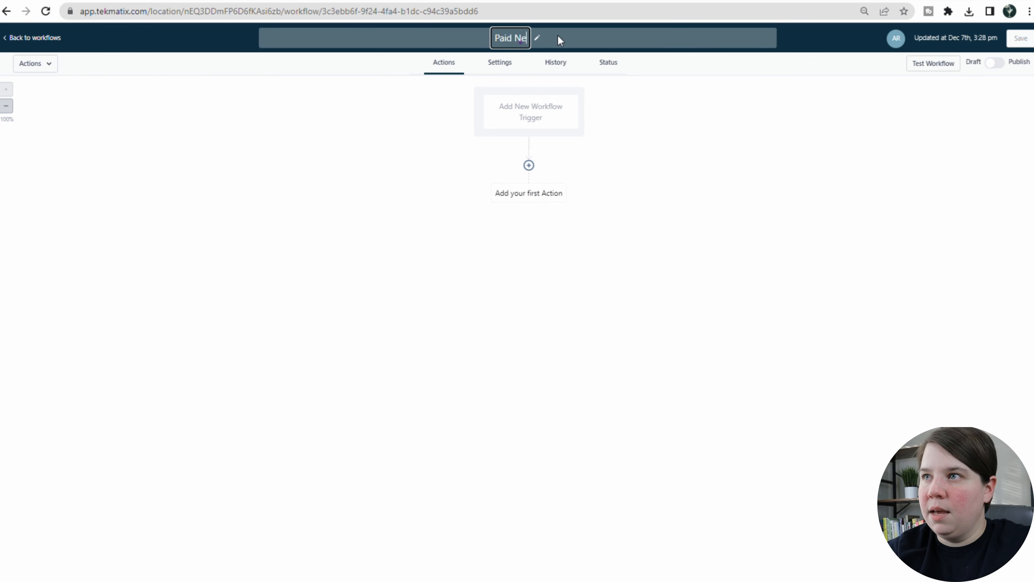
text(wsletter Subscription)
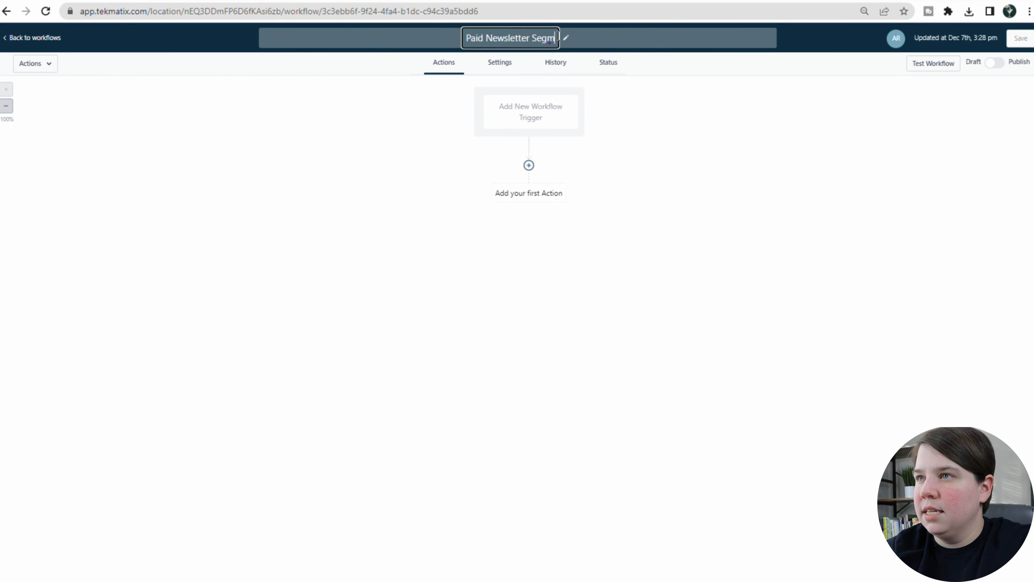
click(363, 155)
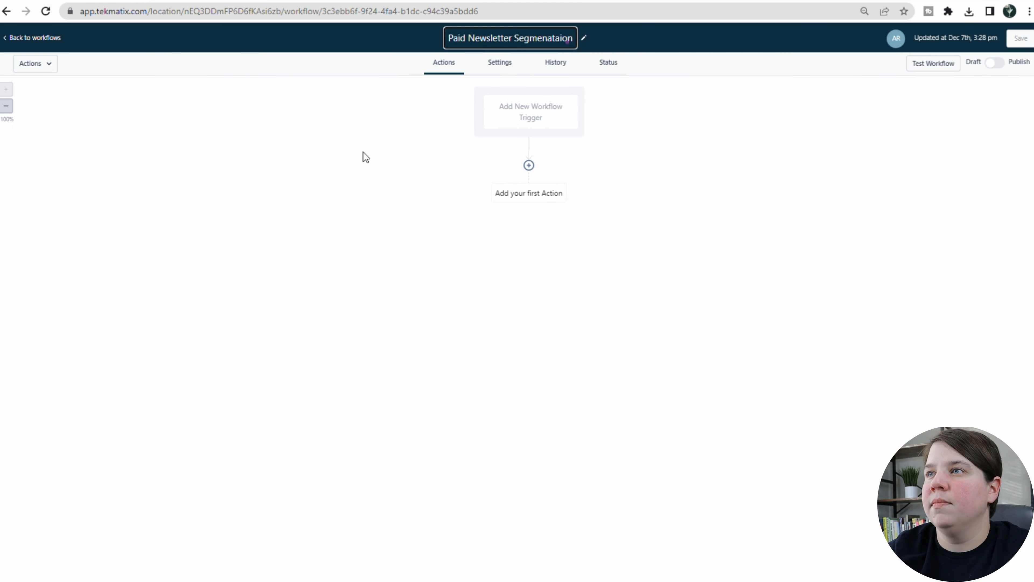
- Start a new workflow trigger of the type Order Form Submission
click(545, 114)
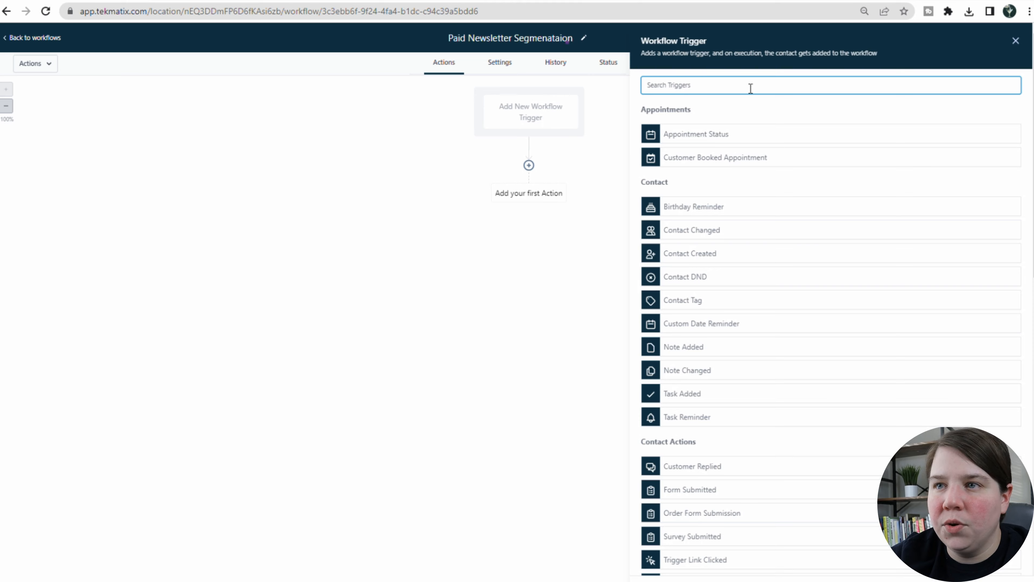
scroll(764, 204, down, 5)
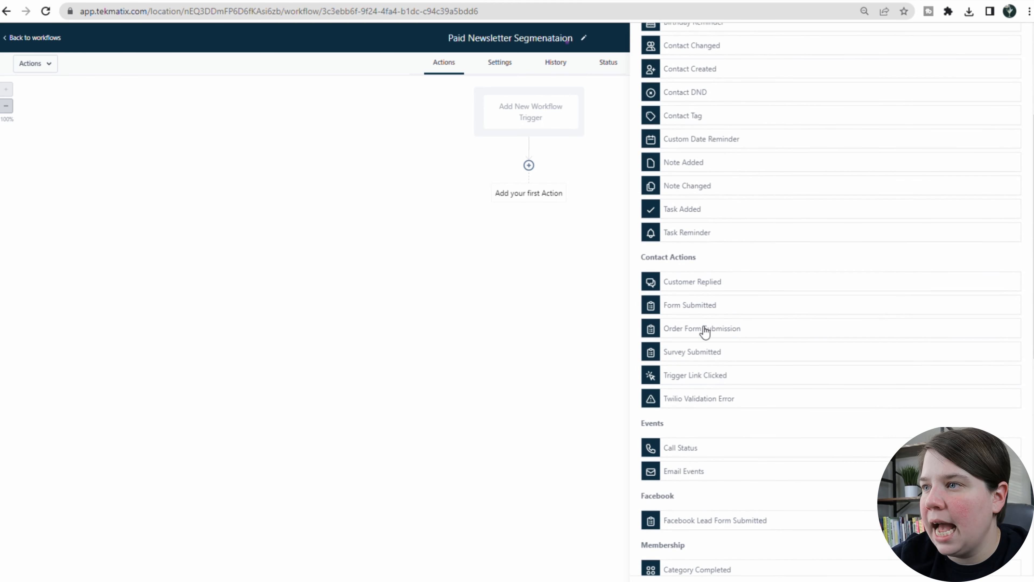
click(704, 330)
- Add a trigger filter that limits submissions to the funnel/website "Paid Newsletter Sales Page"
click(677, 186)
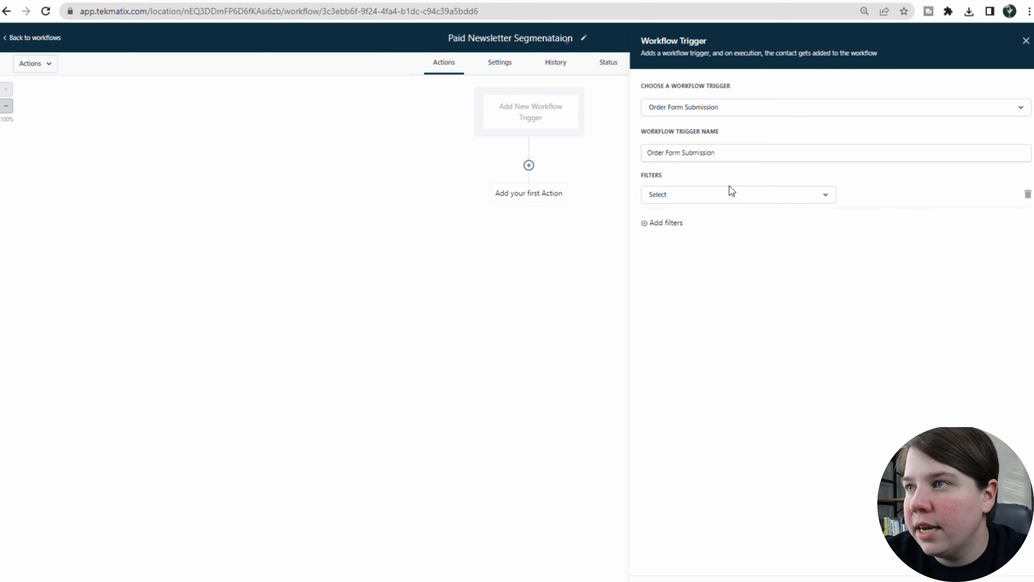
click(731, 198)
click(719, 260)
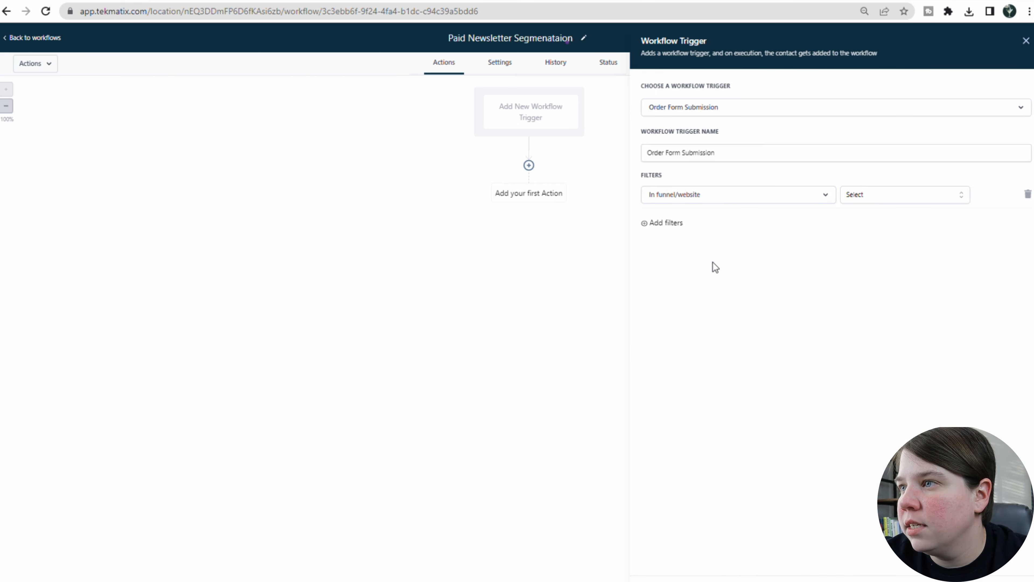
click(885, 197)
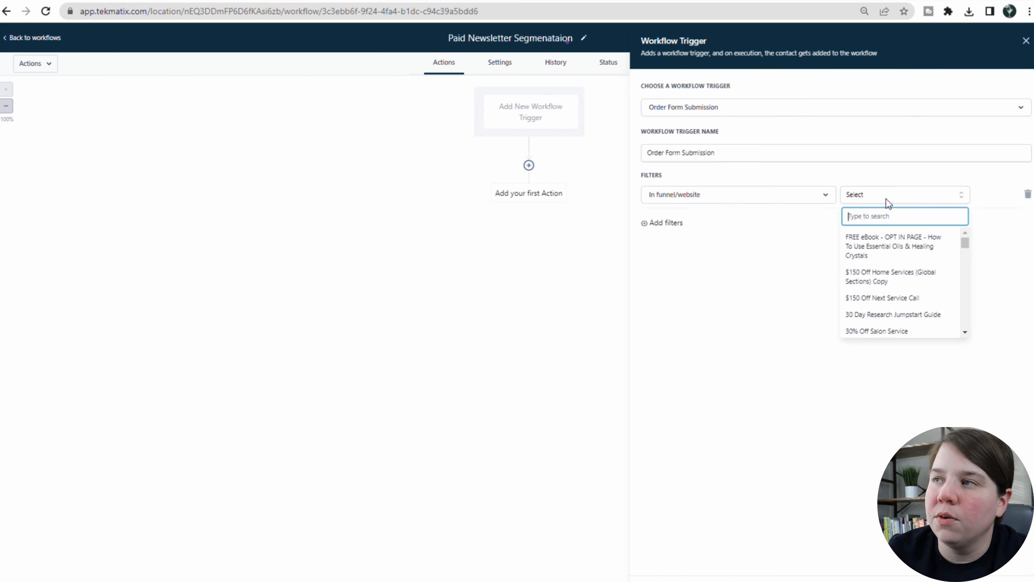
scroll(889, 240, down, 5)
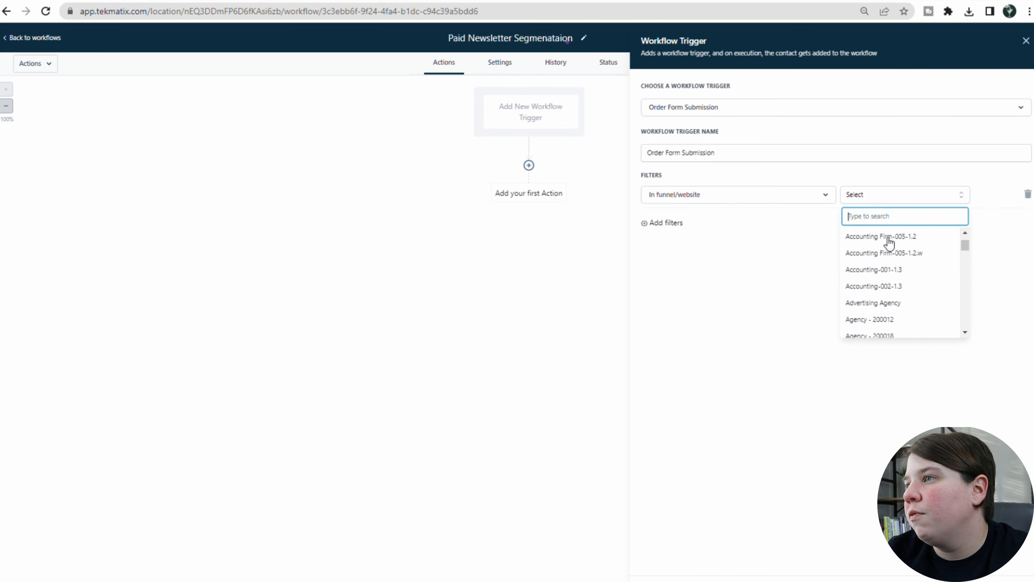
text(Paid N)
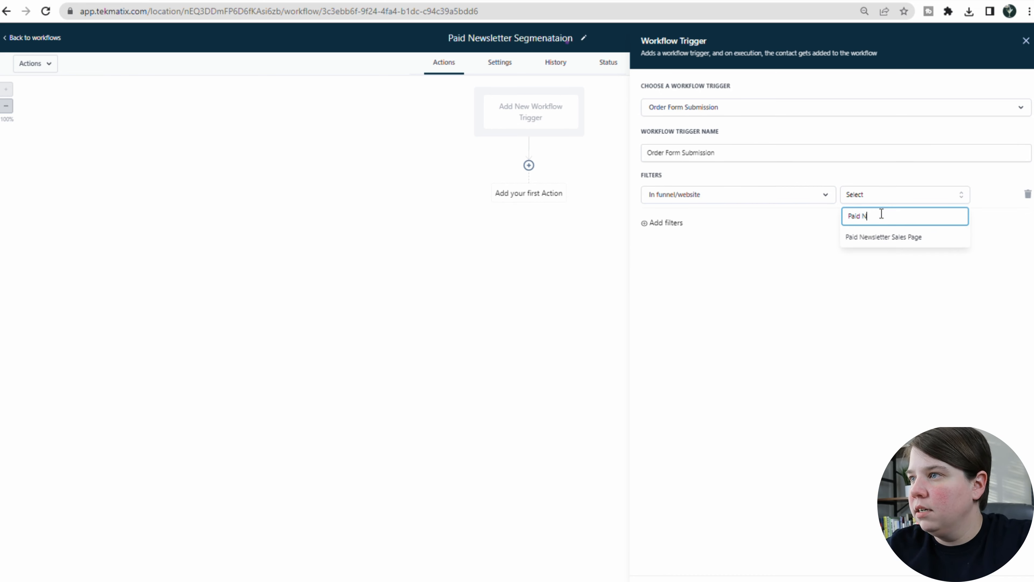
click(896, 238)
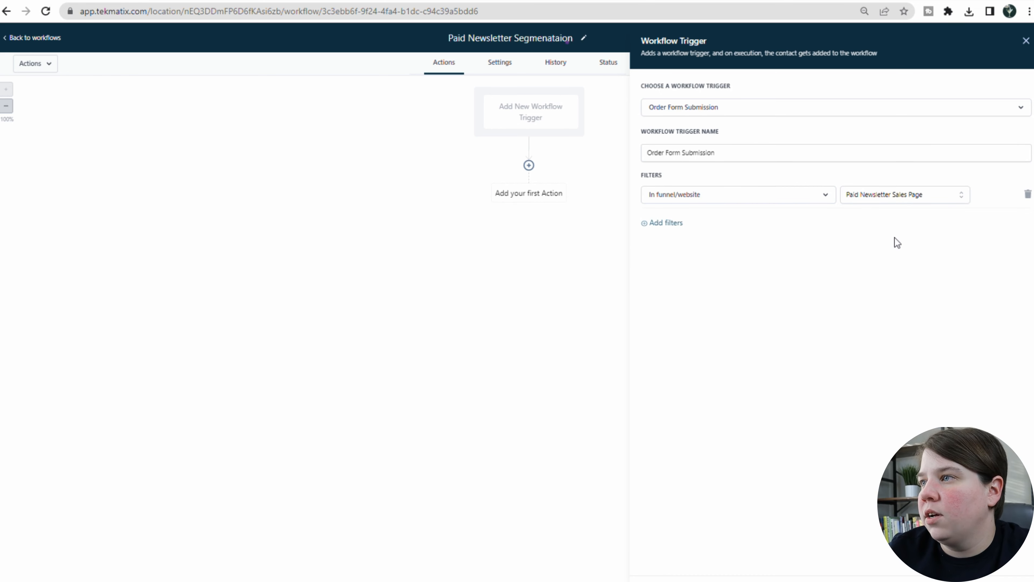
- Add a second trigger filter that limits submissions to the page "Two Step Order"
click(663, 223)
click(671, 222)
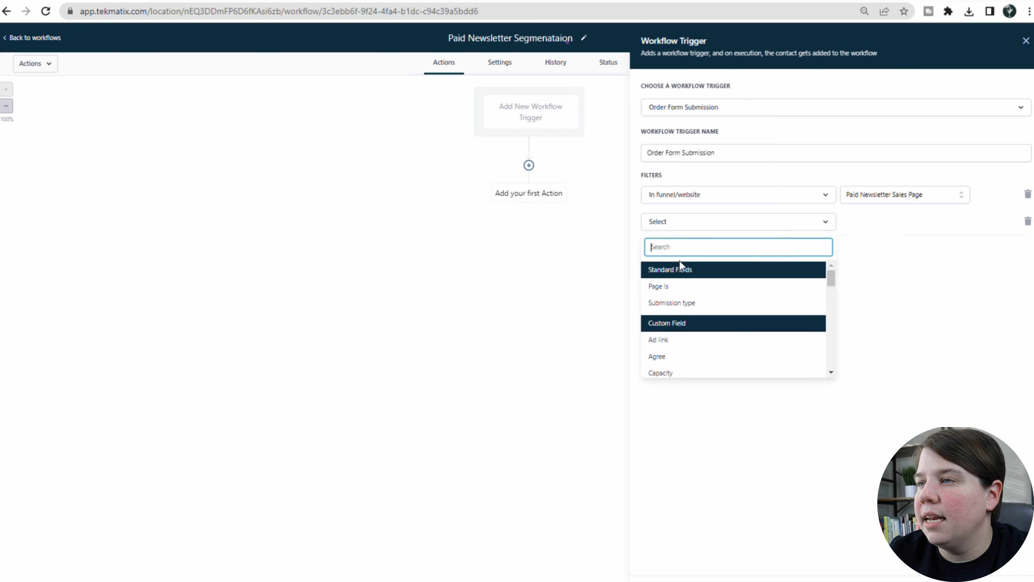
click(674, 292)
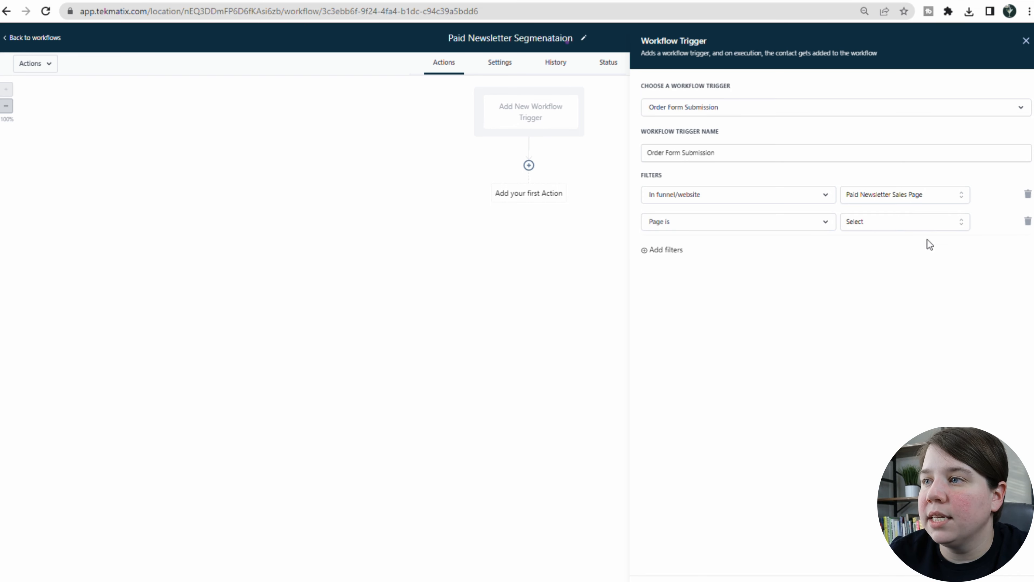
click(926, 227)
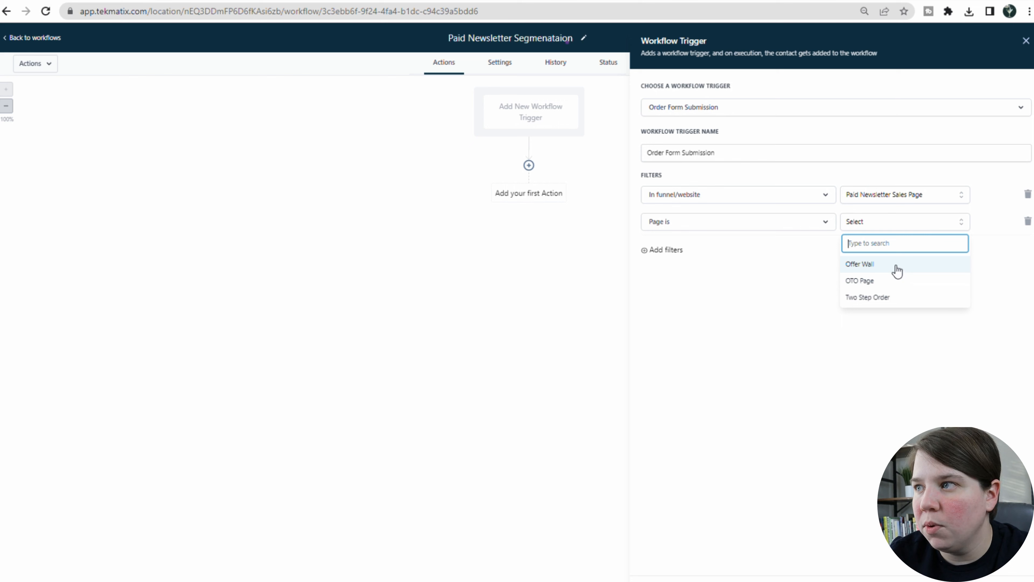
click(896, 297)
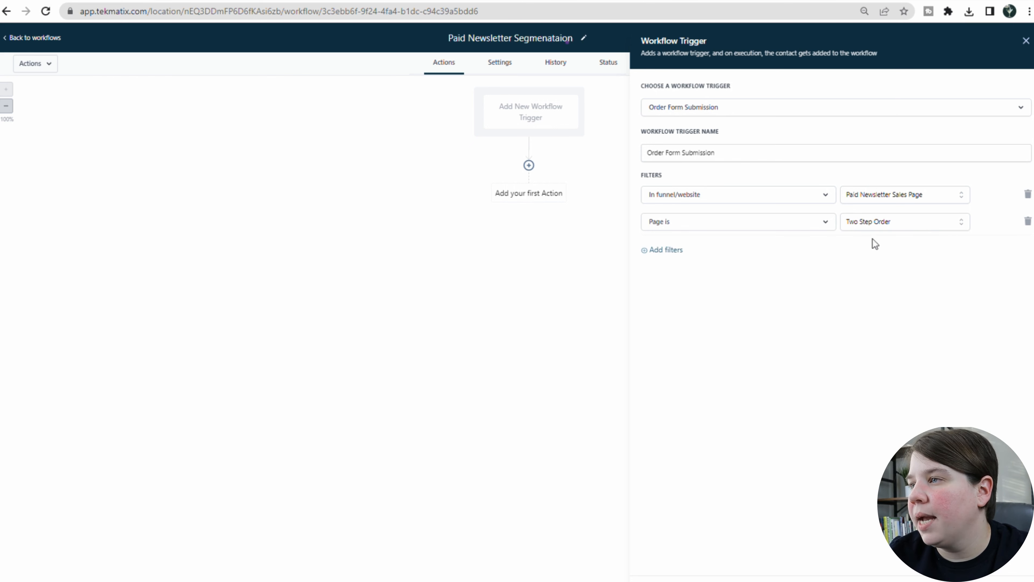
- Add a third trigger filter that limits submissions to the product "Paid Newsletter"
click(660, 251)
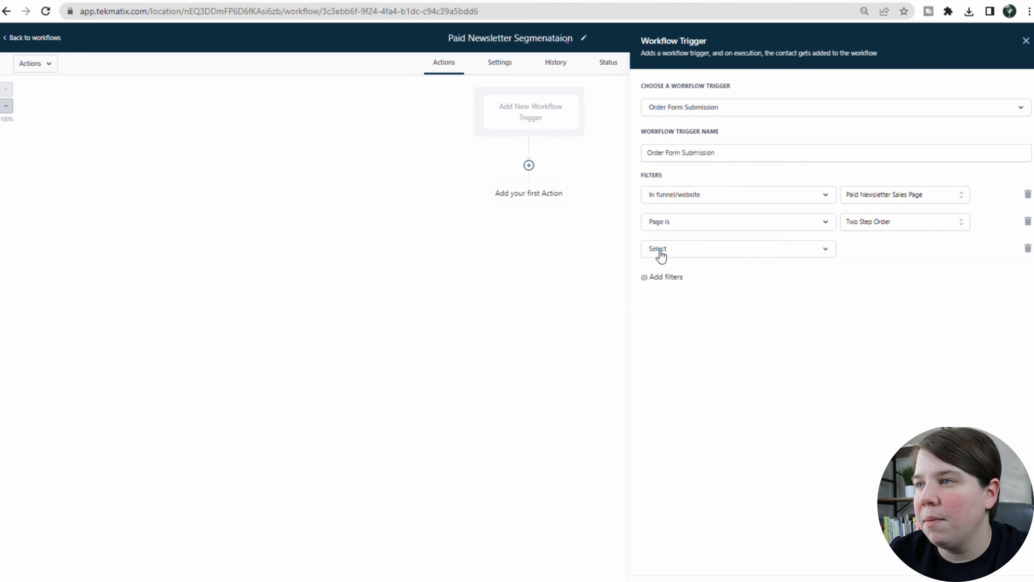
click(678, 255)
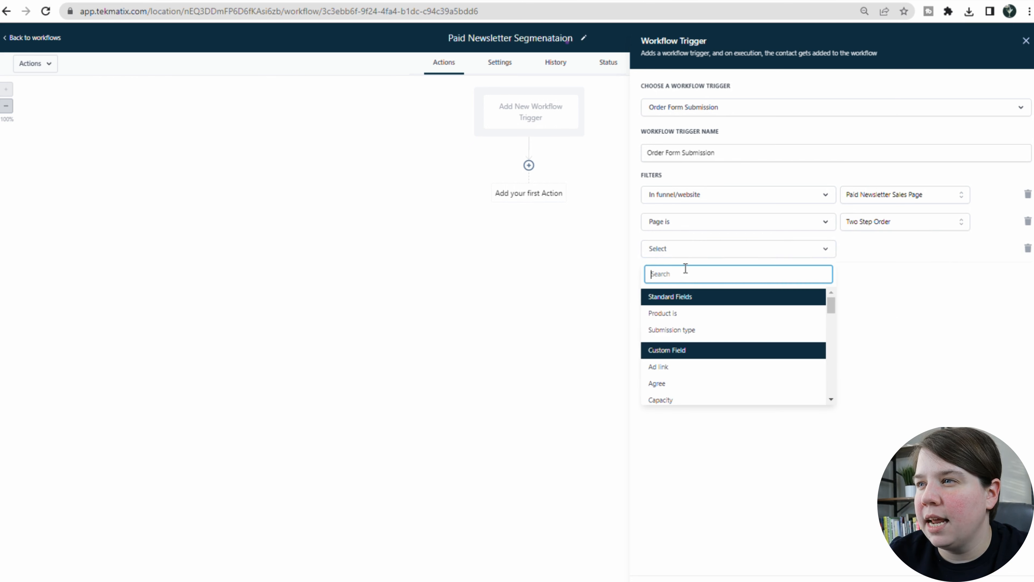
click(679, 313)
click(921, 252)
click(888, 297)
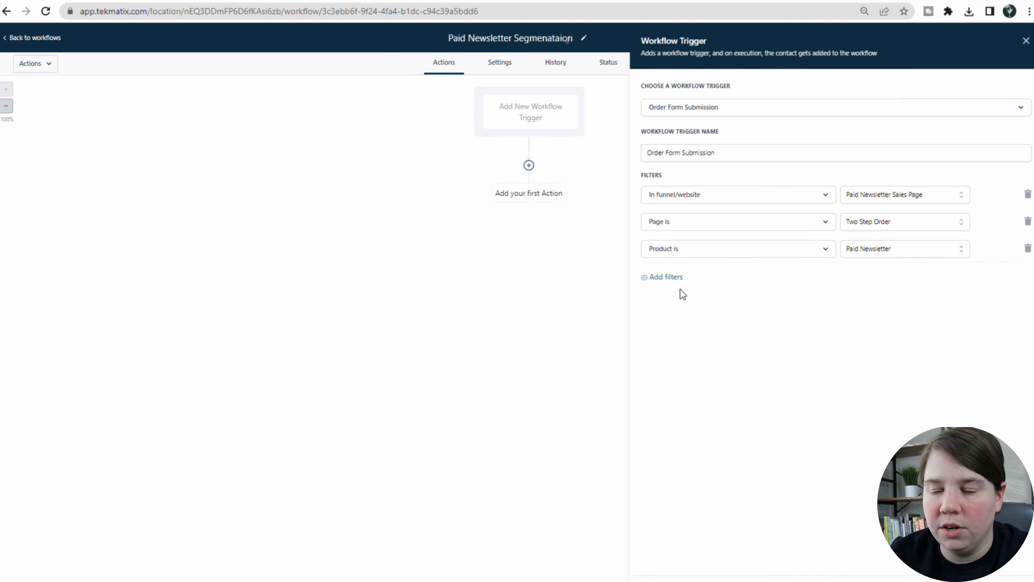
click(672, 278)
click(675, 275)
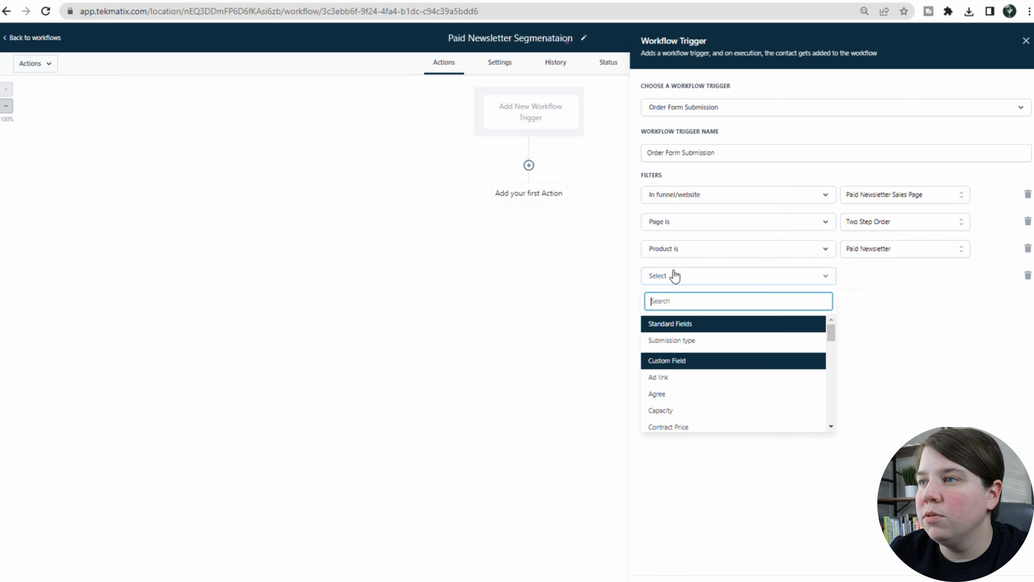
click(677, 342)
click(885, 277)
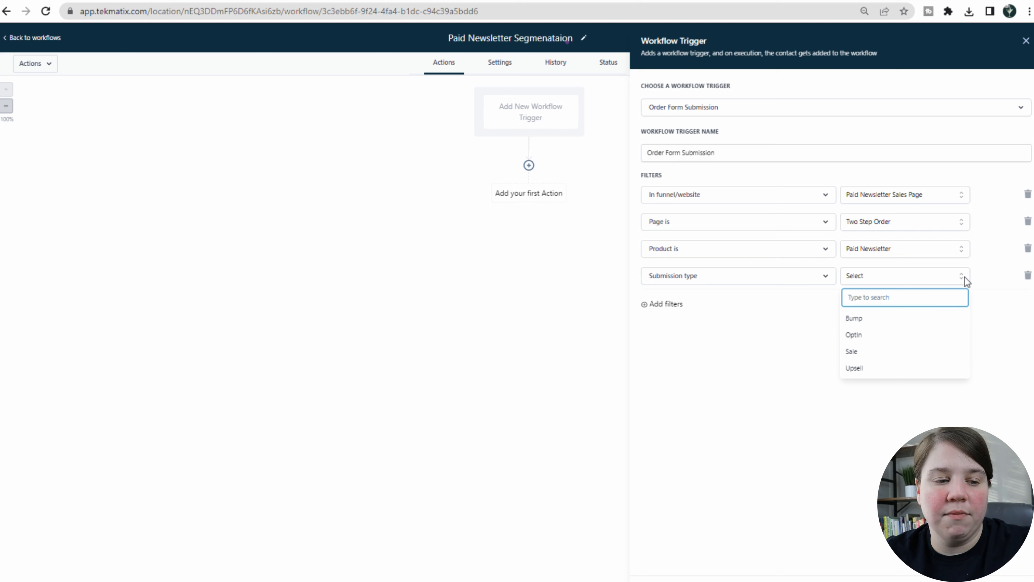
click(790, 402)
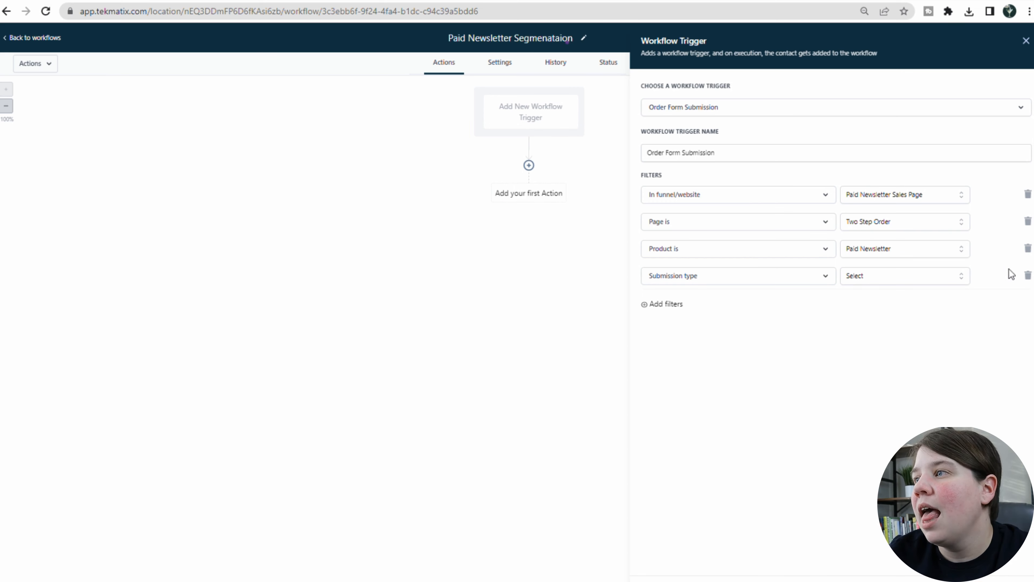
click(1028, 275)
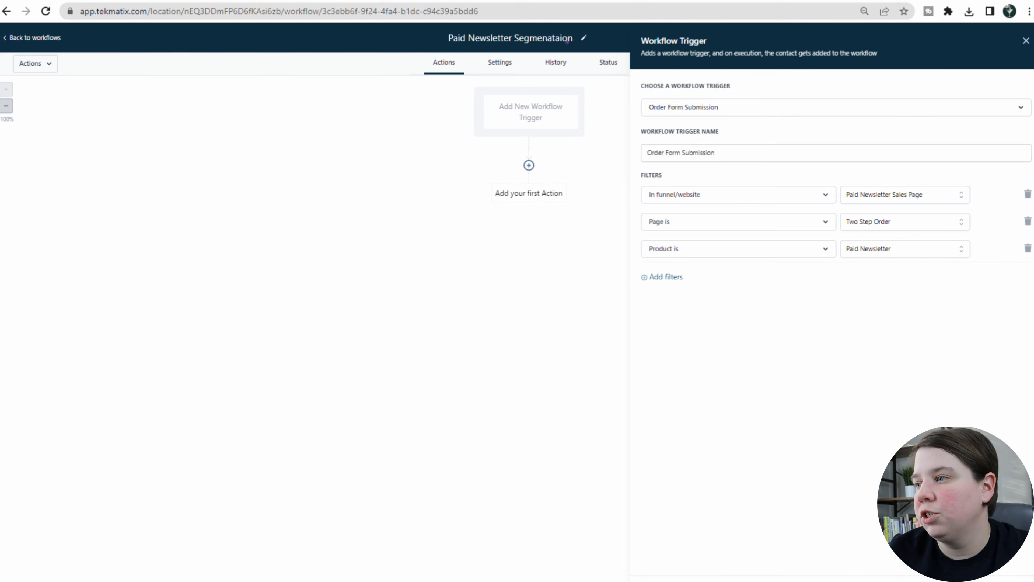
- Save the order form trigger and rename it as "Paid Newsletter Order Form Submission"
click(1006, 580)
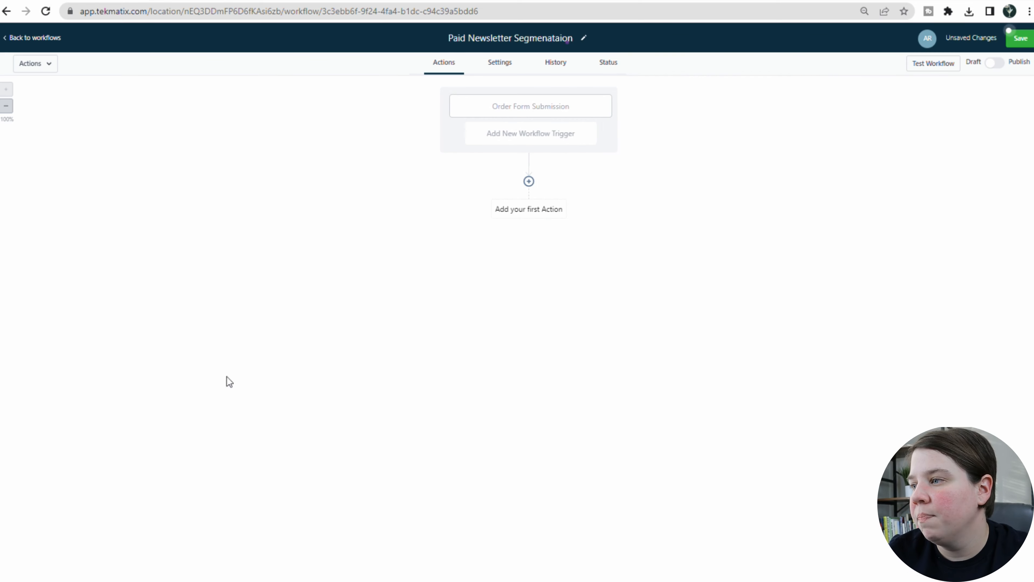
click(529, 103)
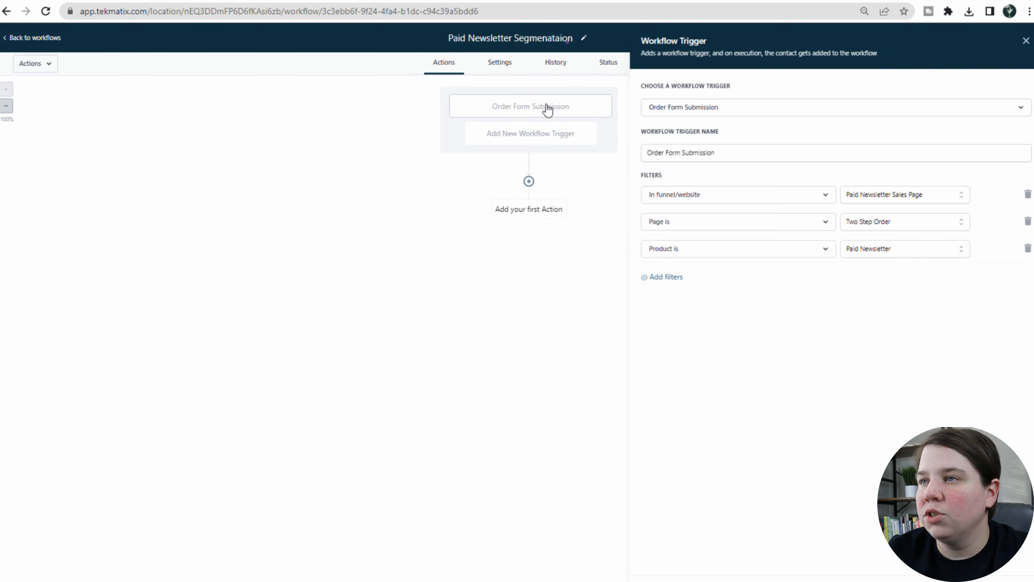
triple_click(723, 158)
text(Paid )
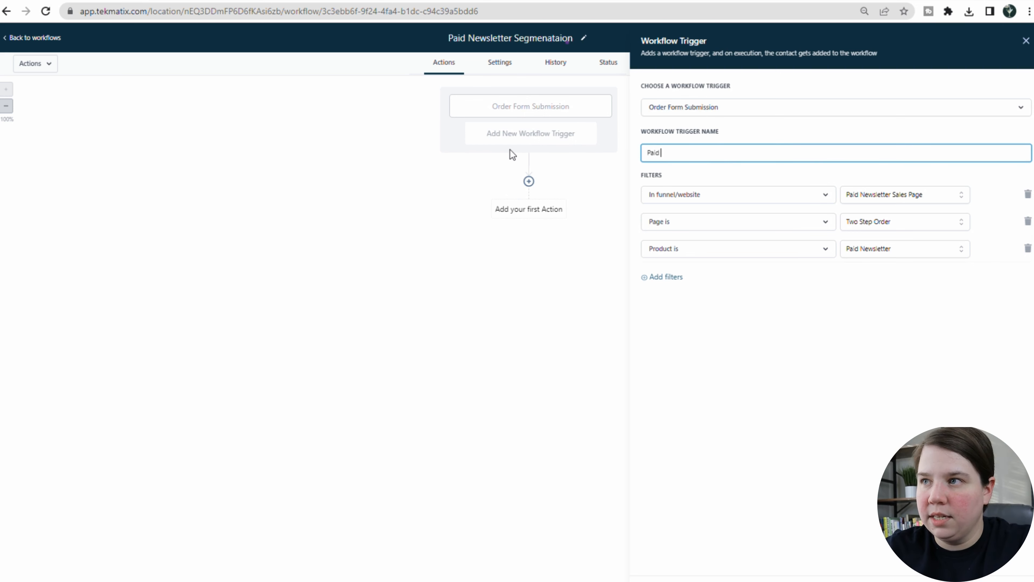
text(Newsletter Order Form Sub)
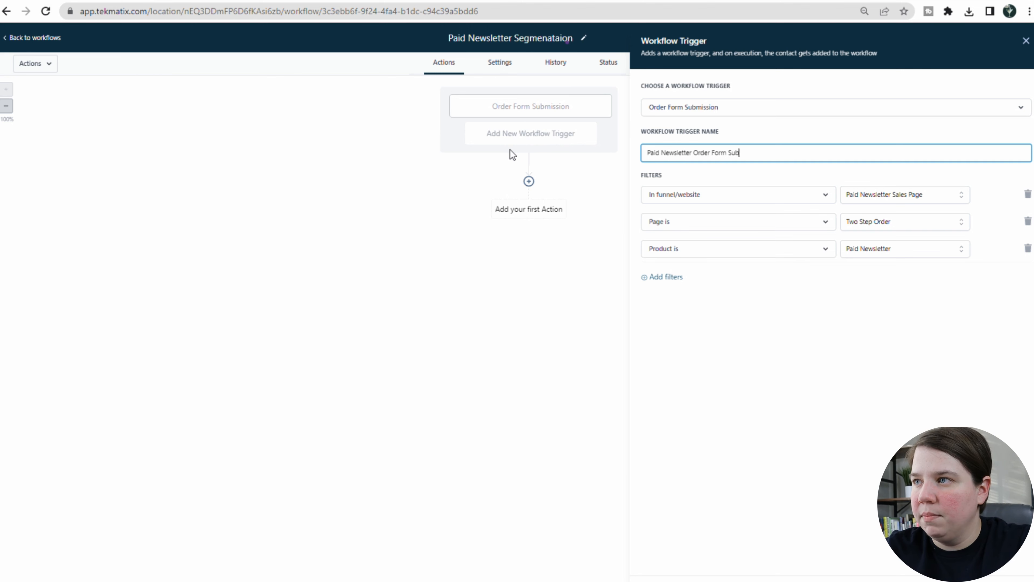
text(mission)
key(Return)
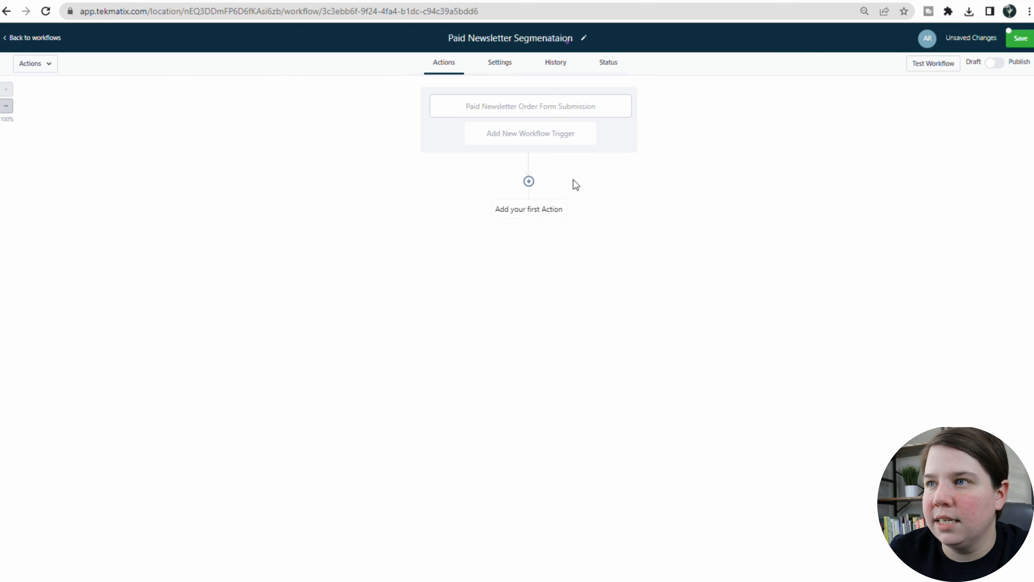
- Add an Add Contact Tag action below the trigger with a new tag named "Paid Newsletter" and save it
click(533, 182)
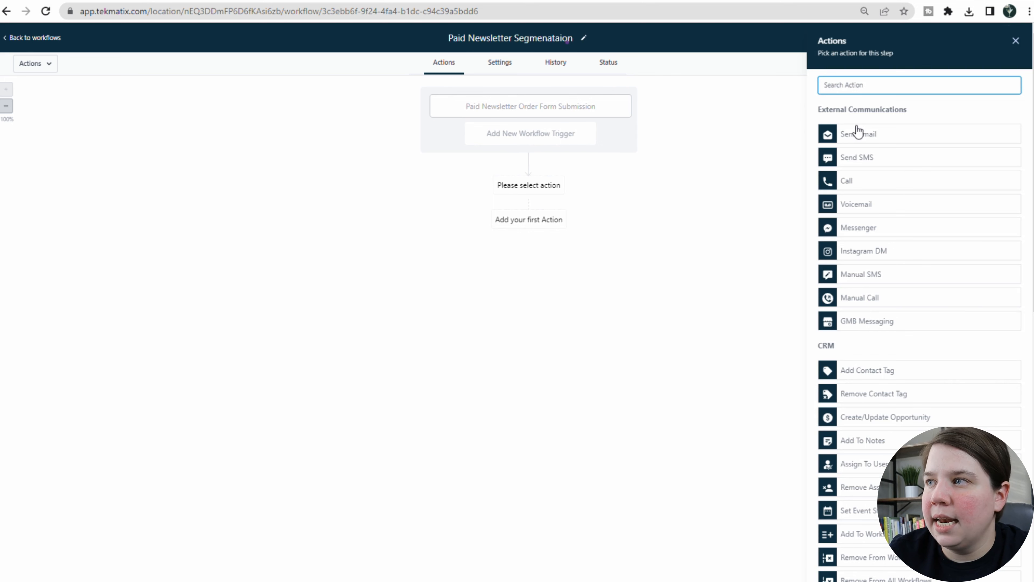
scroll(887, 286, down, 2)
click(891, 306)
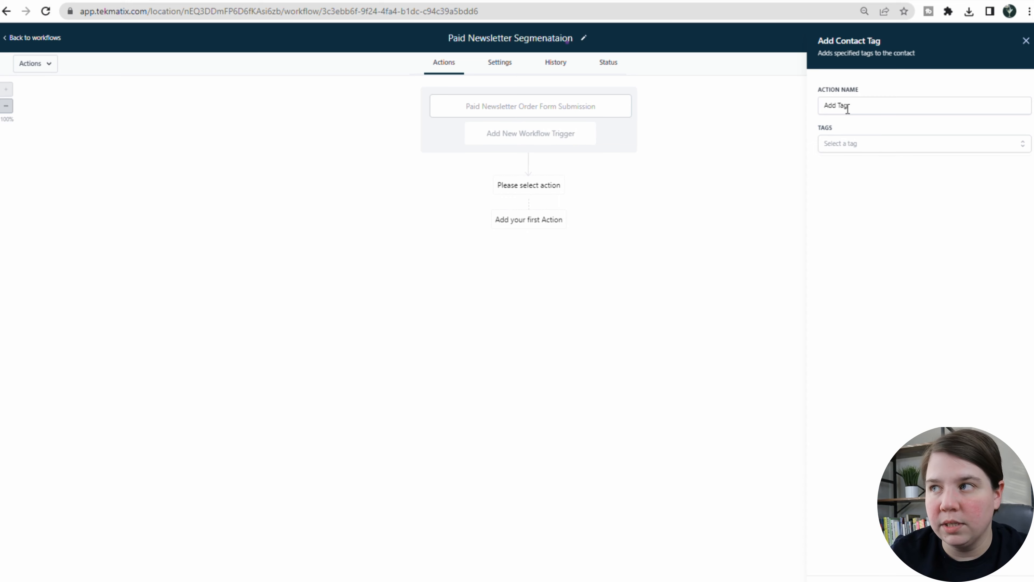
click(847, 142)
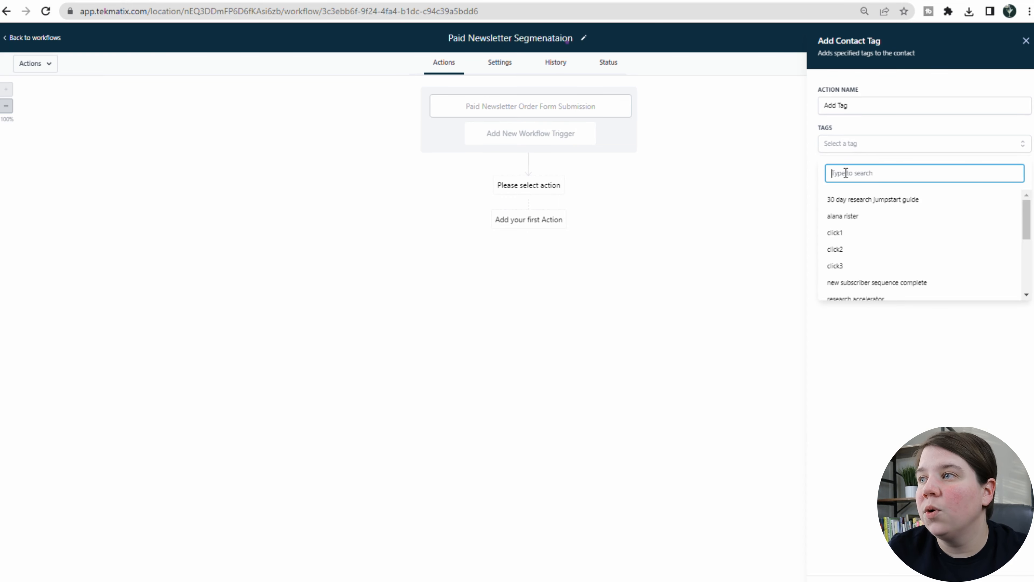
text(Paid Ne)
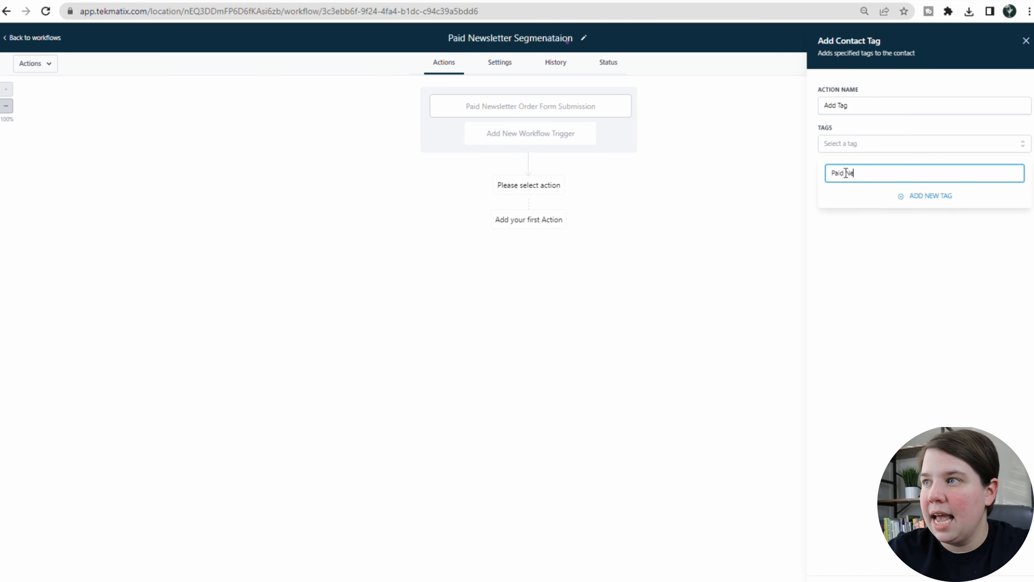
text(wsletter)
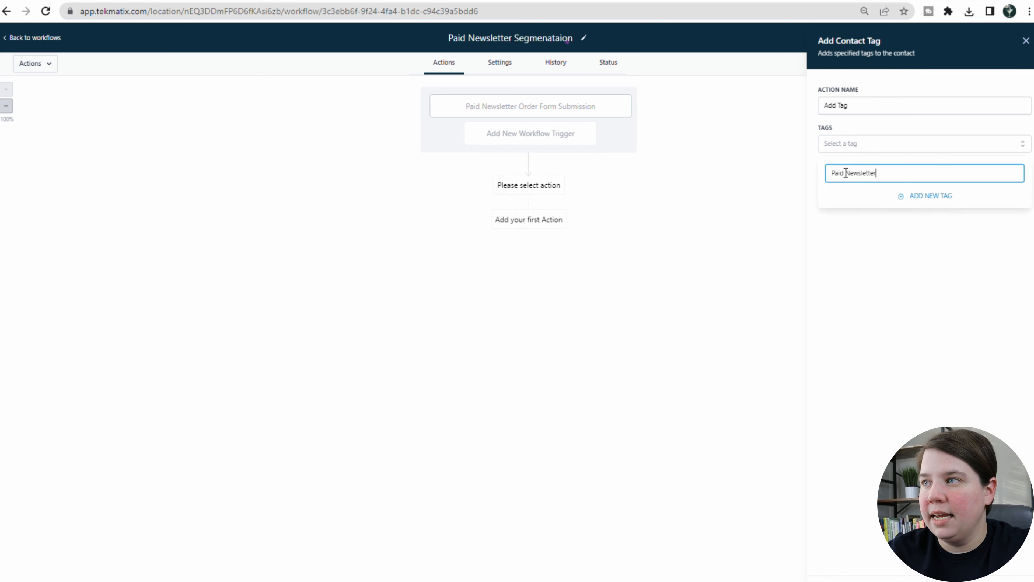
click(939, 199)
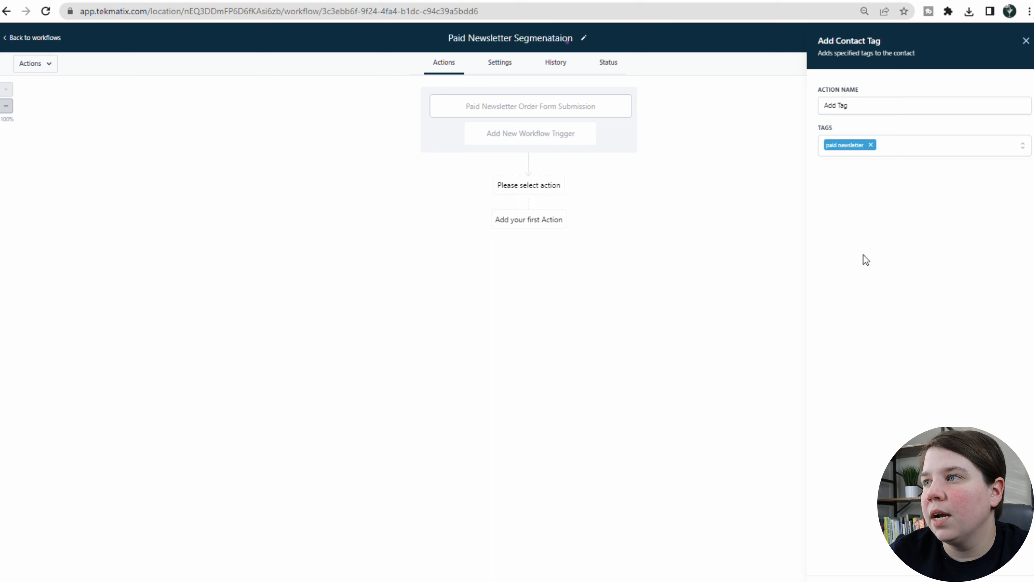
click(1004, 578)
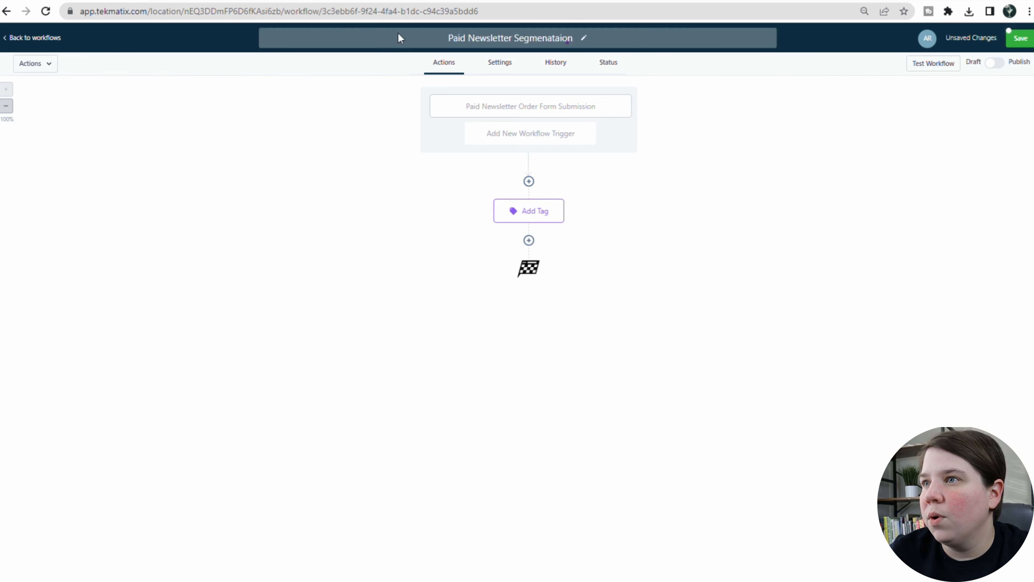
click(529, 241)
scroll(911, 171, down, 5)
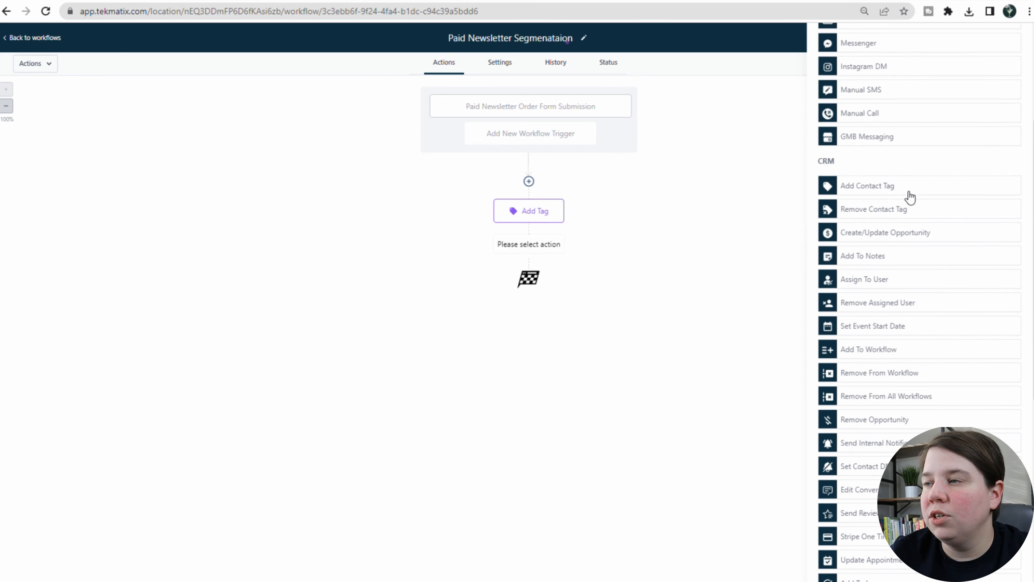
scroll(903, 248, down, 3)
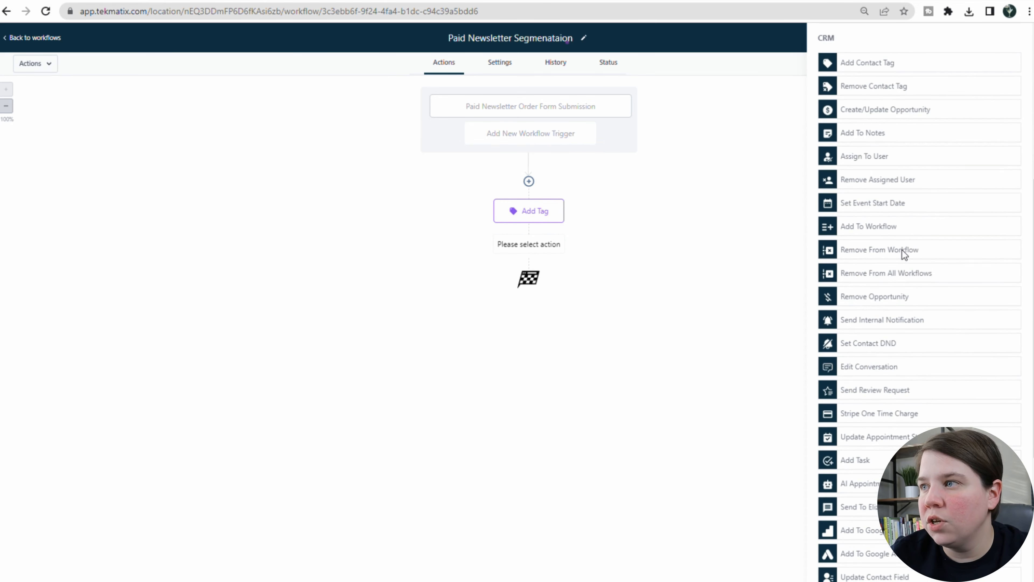
scroll(903, 255, down, 2)
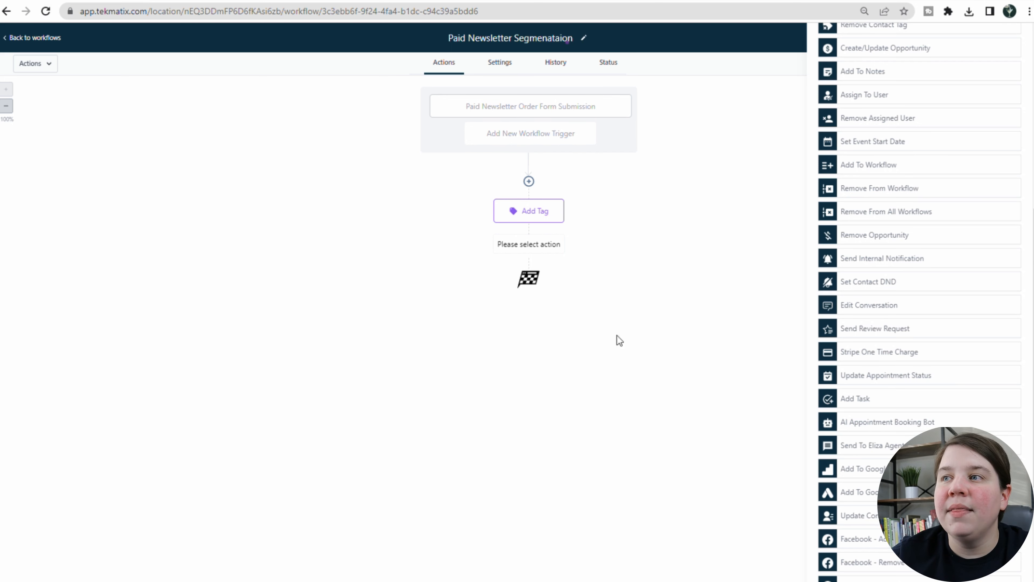
scroll(884, 354, down, 5)
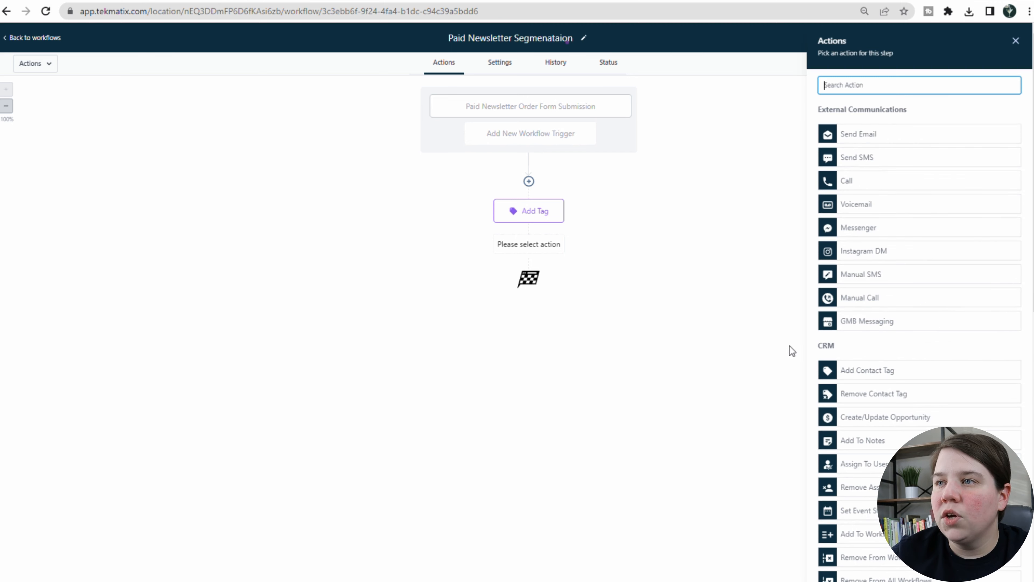
click(790, 346)
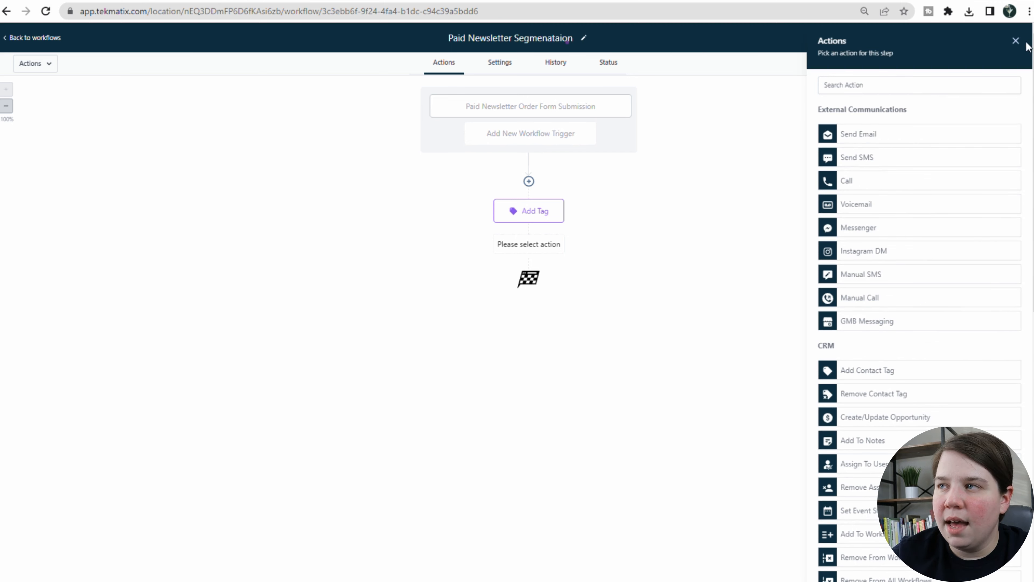
click(1015, 41)
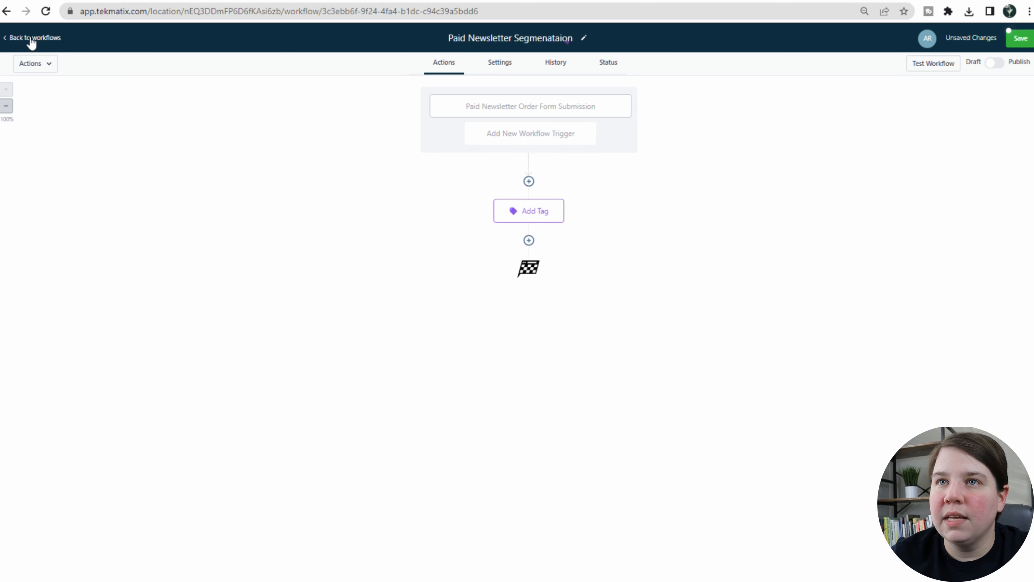
- Save the workflow, switch it from Draft to Publish and save it again
click(1020, 38)
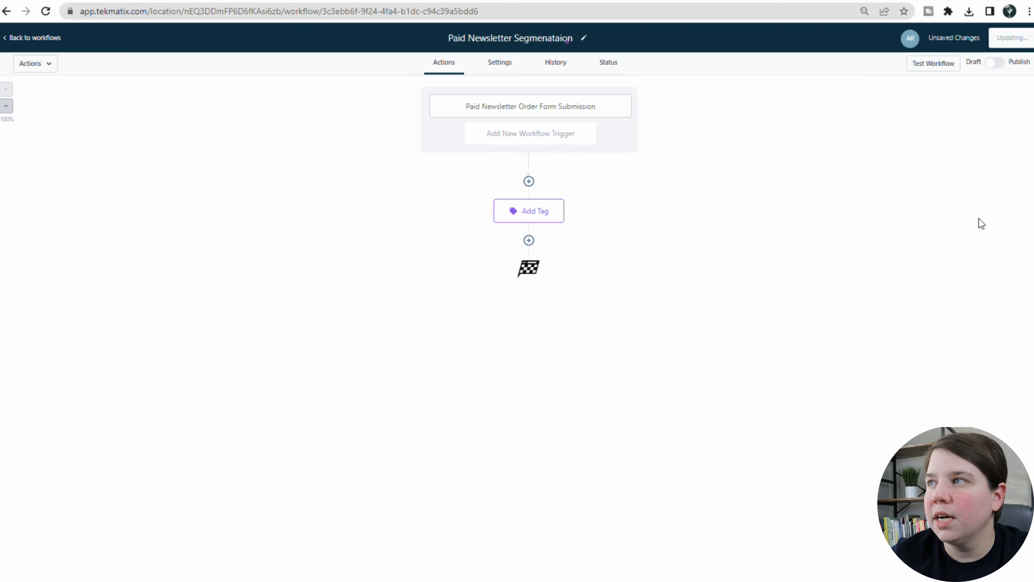
click(992, 66)
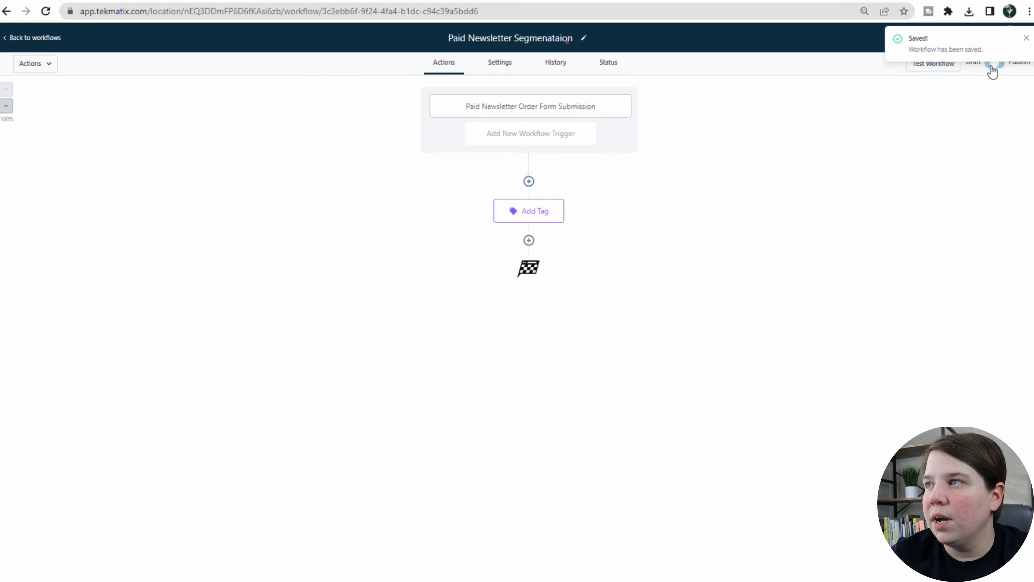
click(1027, 38)
click(1020, 38)
- Leave the workflow and filter the contacts to those whose tag is "paid newsletter"
click(34, 38)
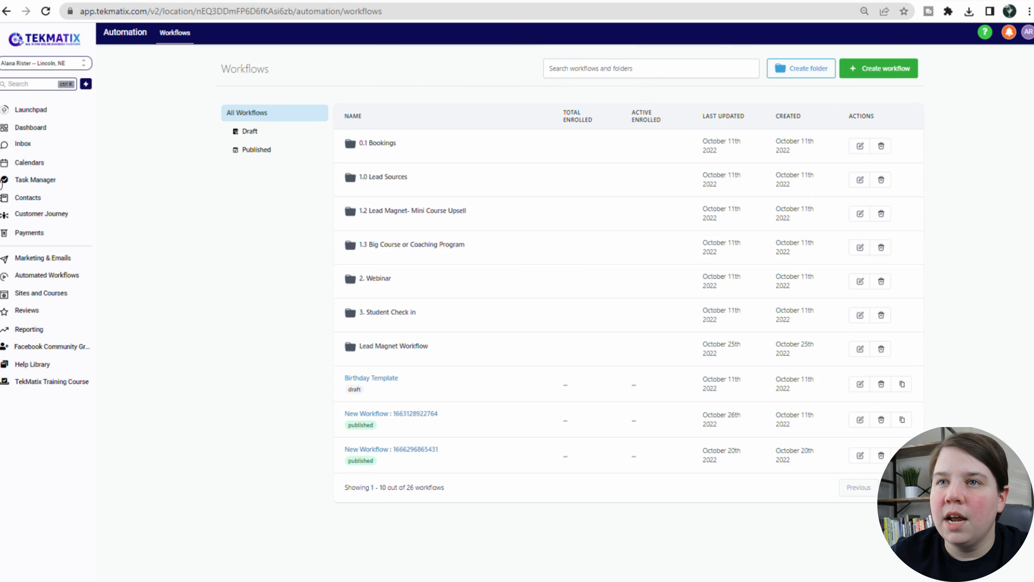
click(27, 198)
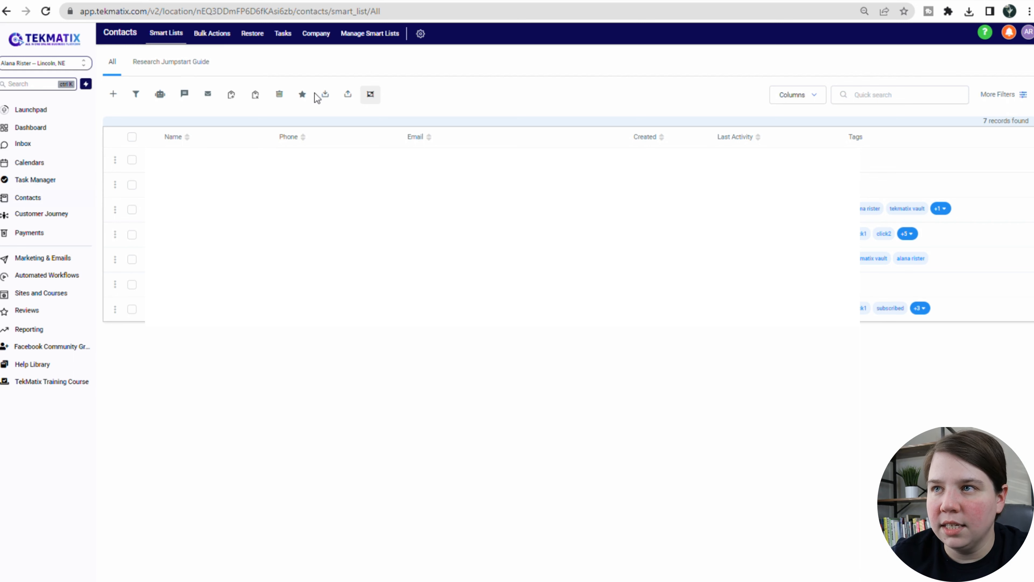
click(1021, 94)
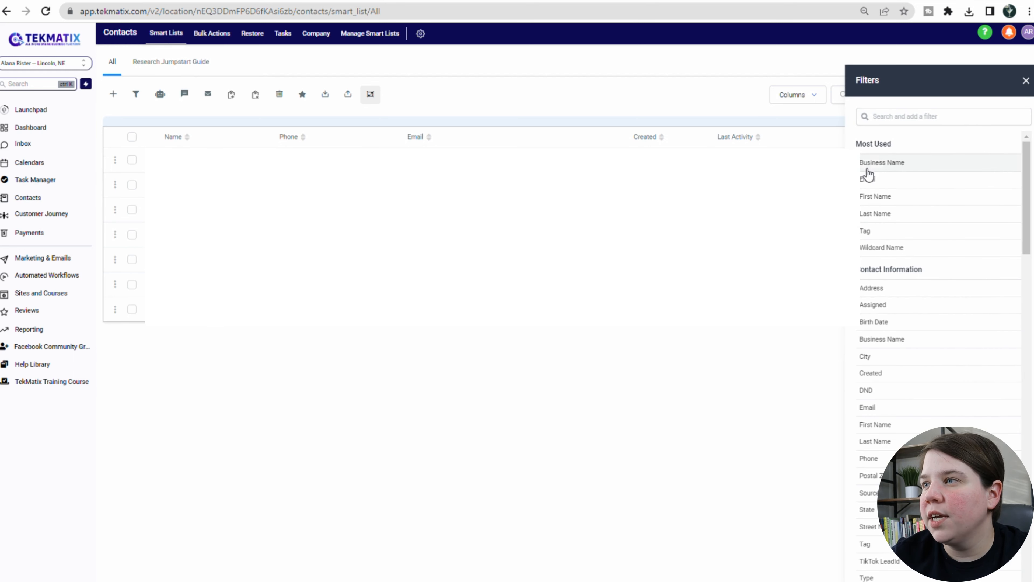
click(886, 230)
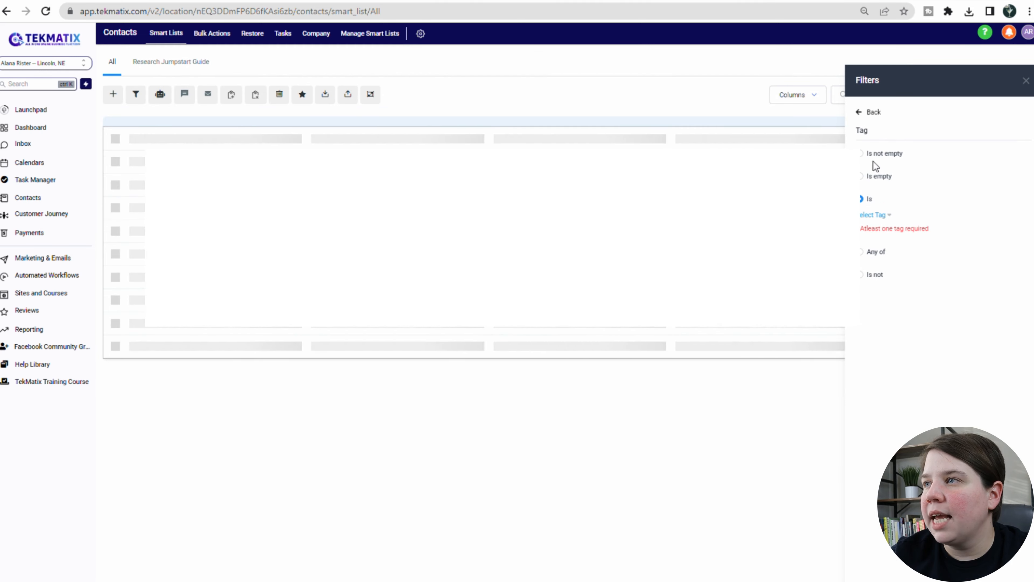
click(874, 218)
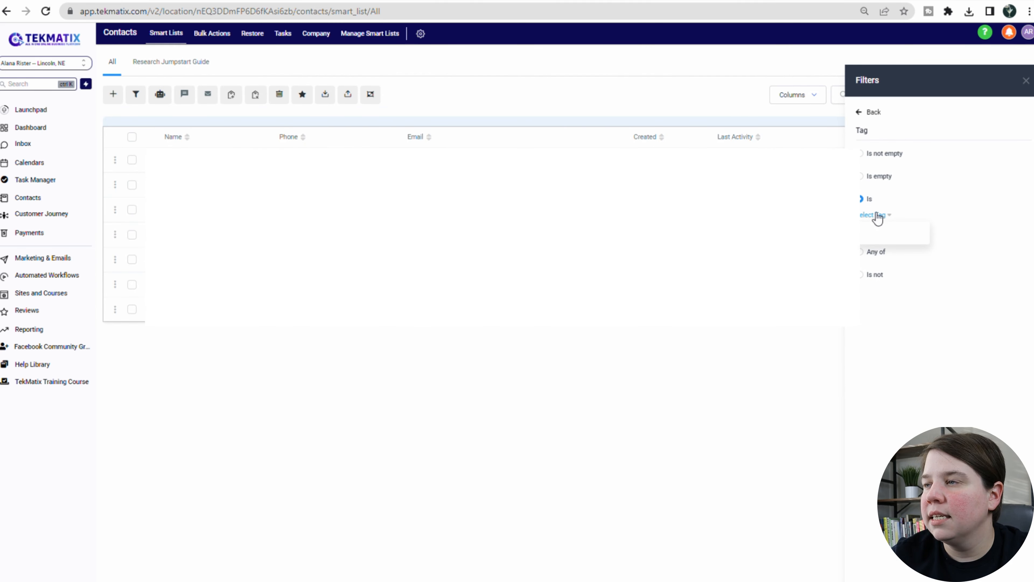
click(882, 234)
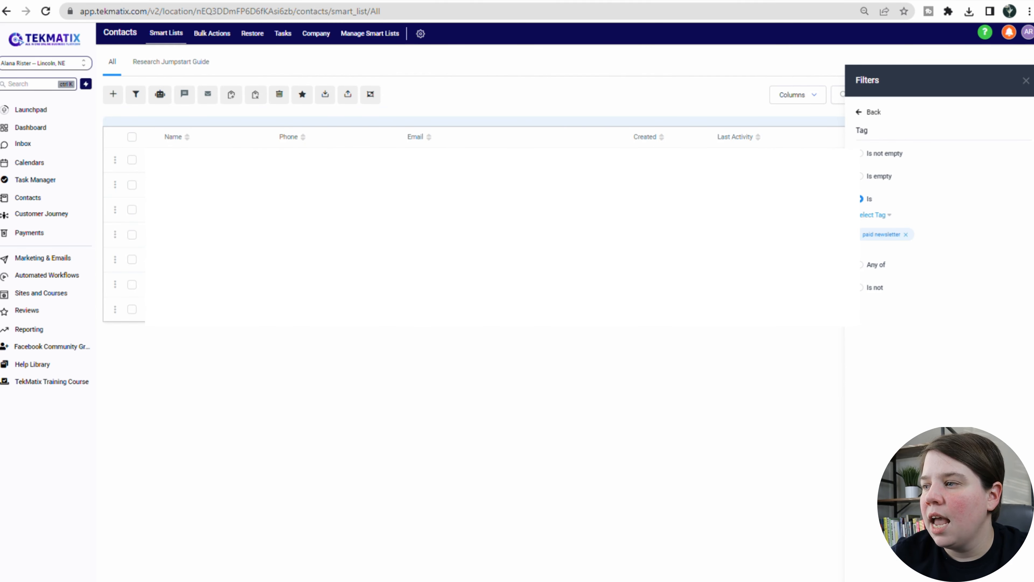
click(998, 546)
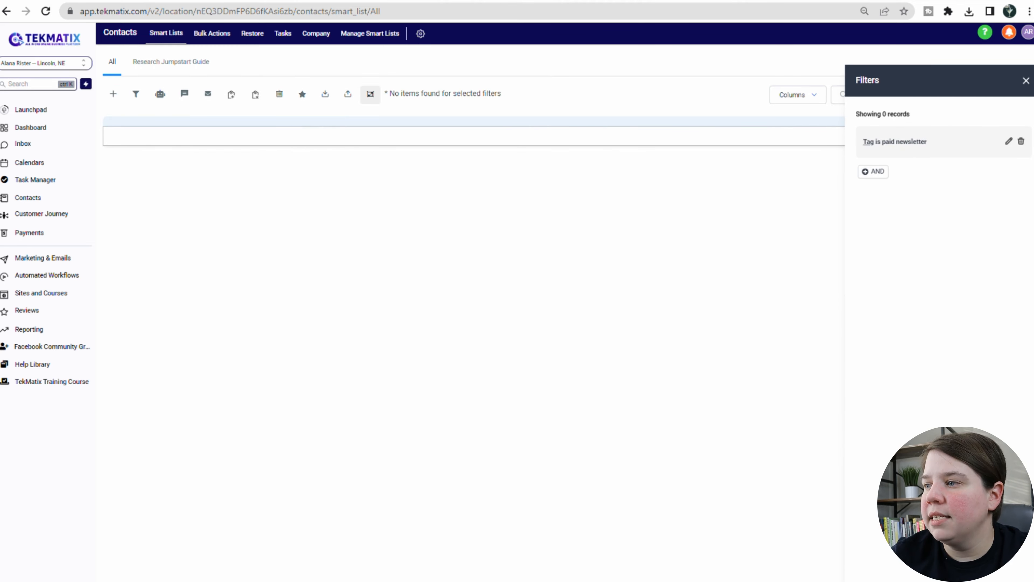
- Save the filtered contacts as a smart list named "Paid Newsletter" and close the filters
click(990, 546)
click(449, 108)
text(Faid Newsletter)
key(Return)
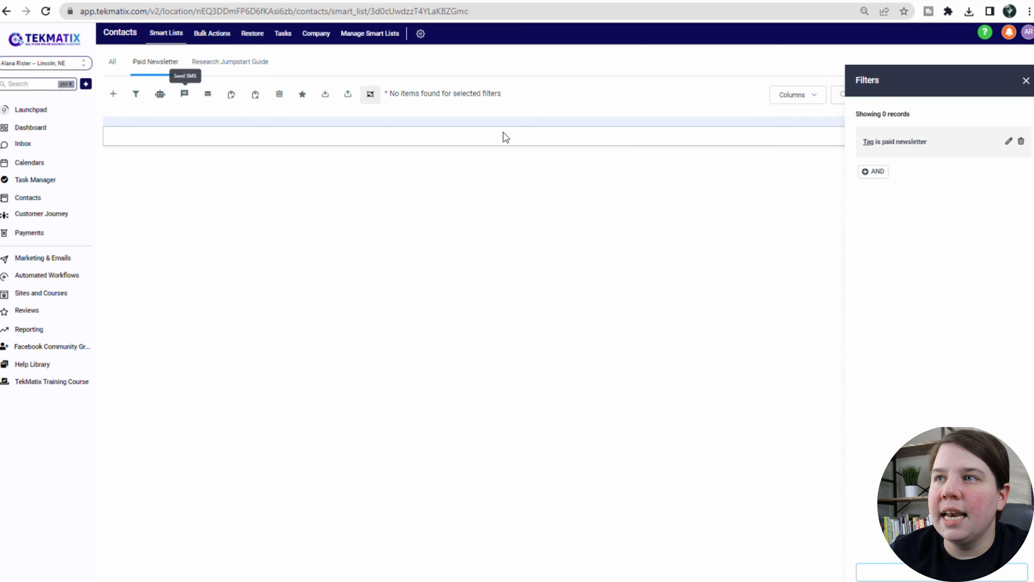
click(1026, 80)
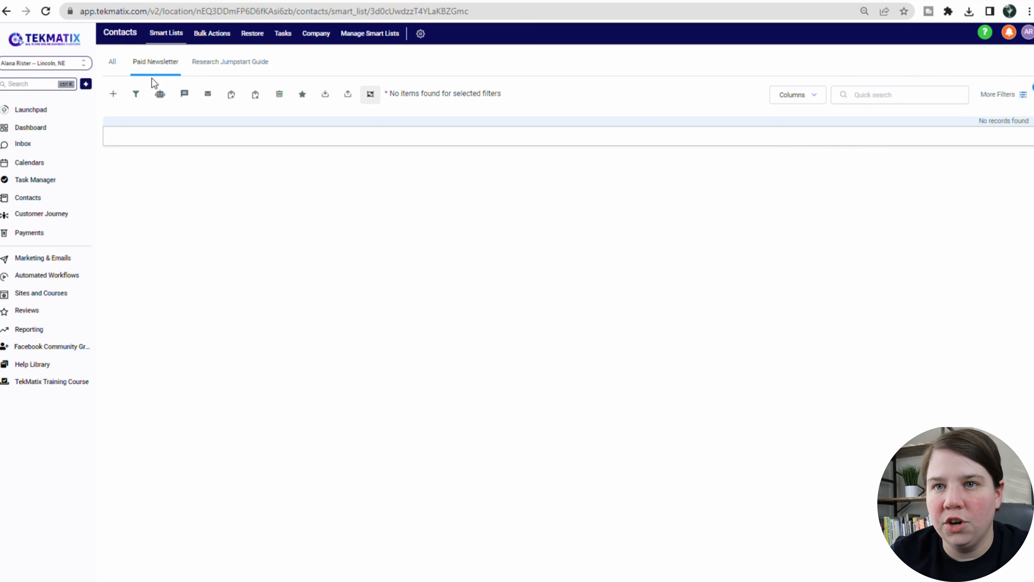
- Create an email campaign based on the existing design template "New Template"
click(53, 264)
mouse_move(224, 36)
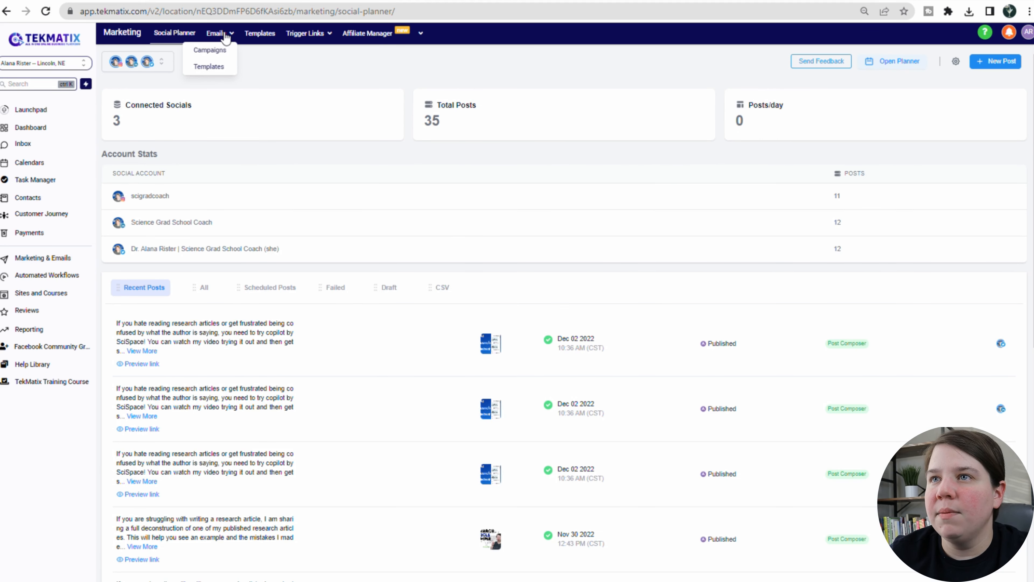
click(225, 52)
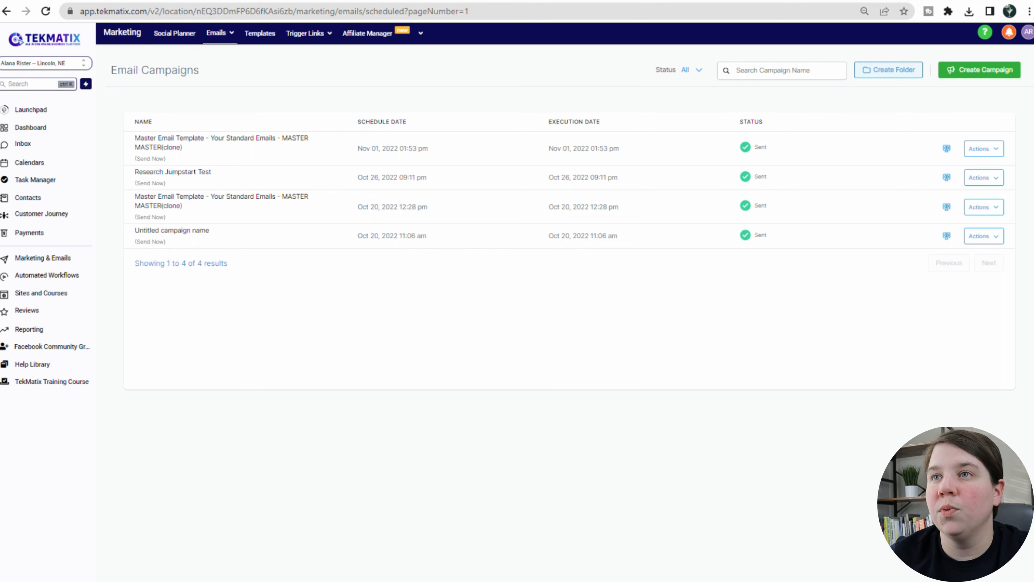
click(981, 70)
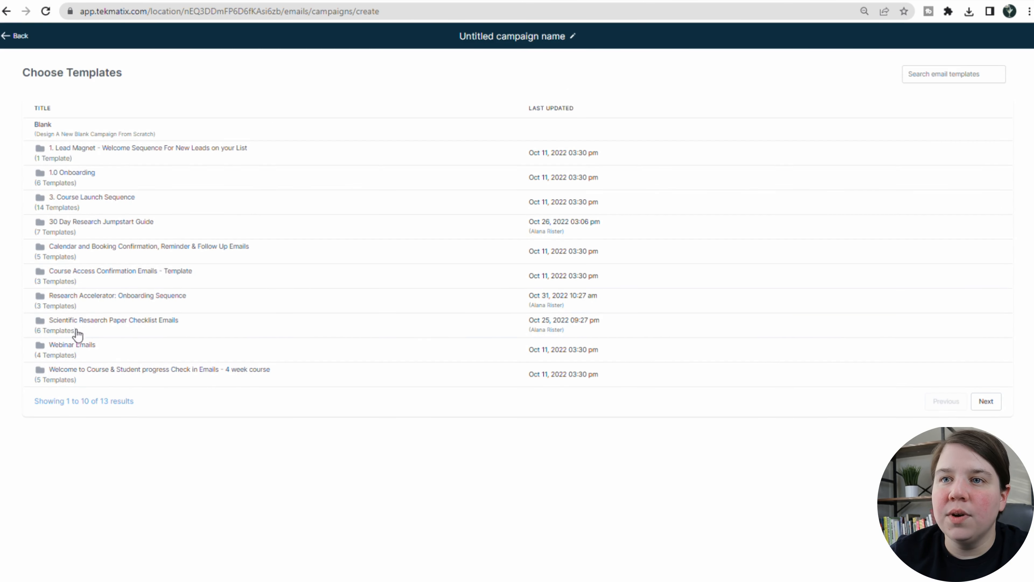
click(986, 403)
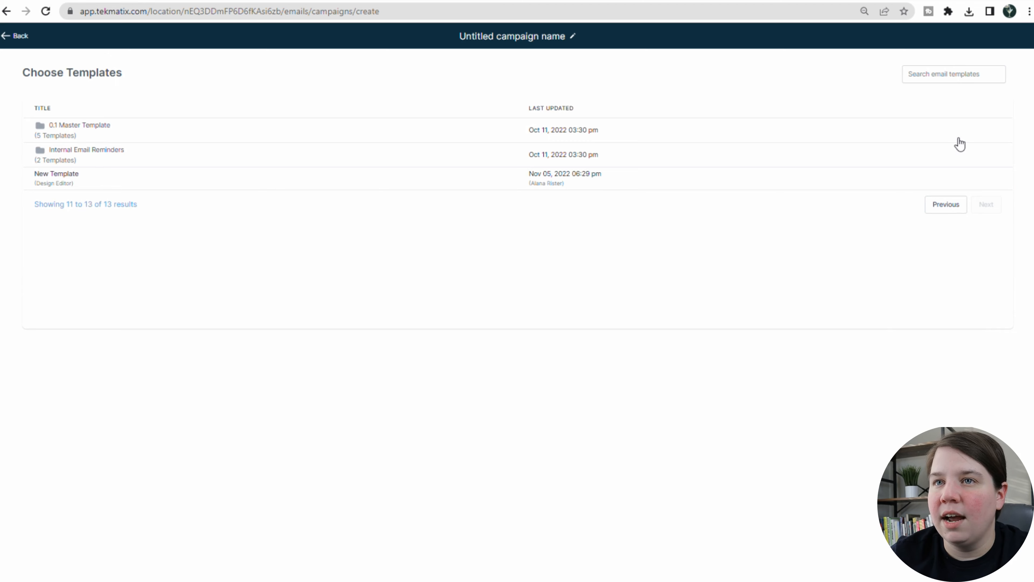
click(914, 178)
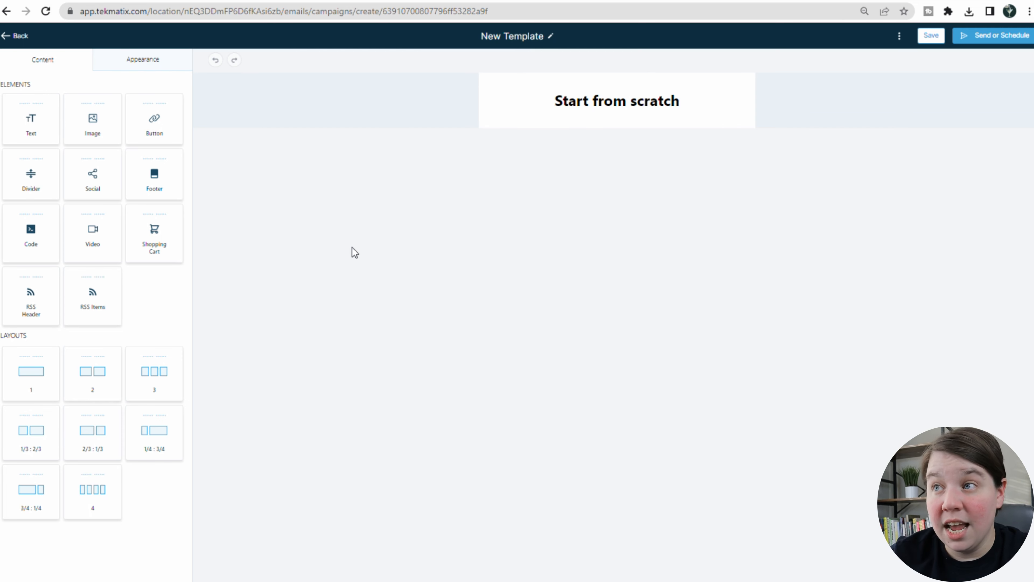
- Open the campaign's sending settings, expand the subject and recipient sections, and choose the "Paid Newsletter" smart list as recipient
click(983, 35)
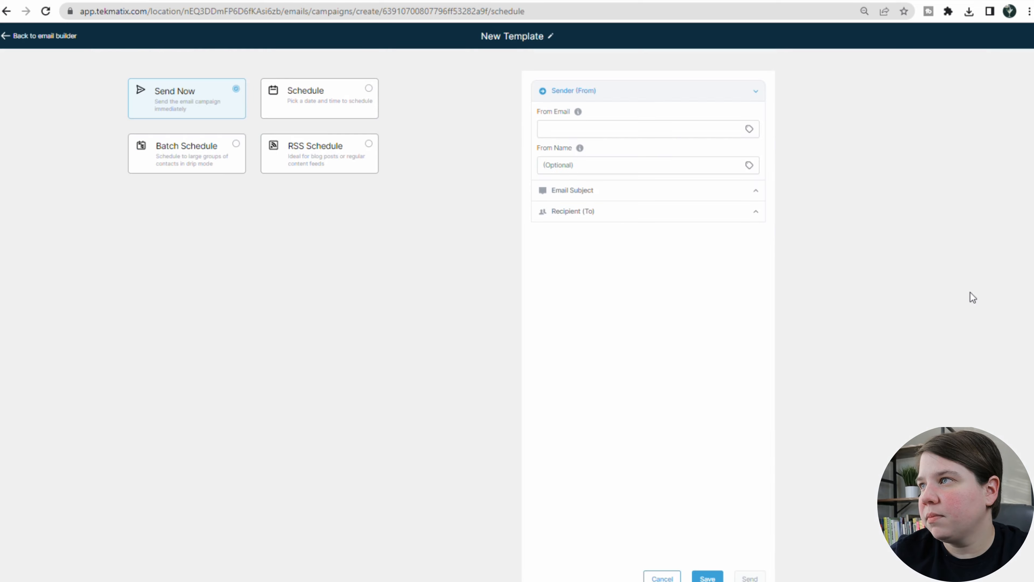
click(579, 126)
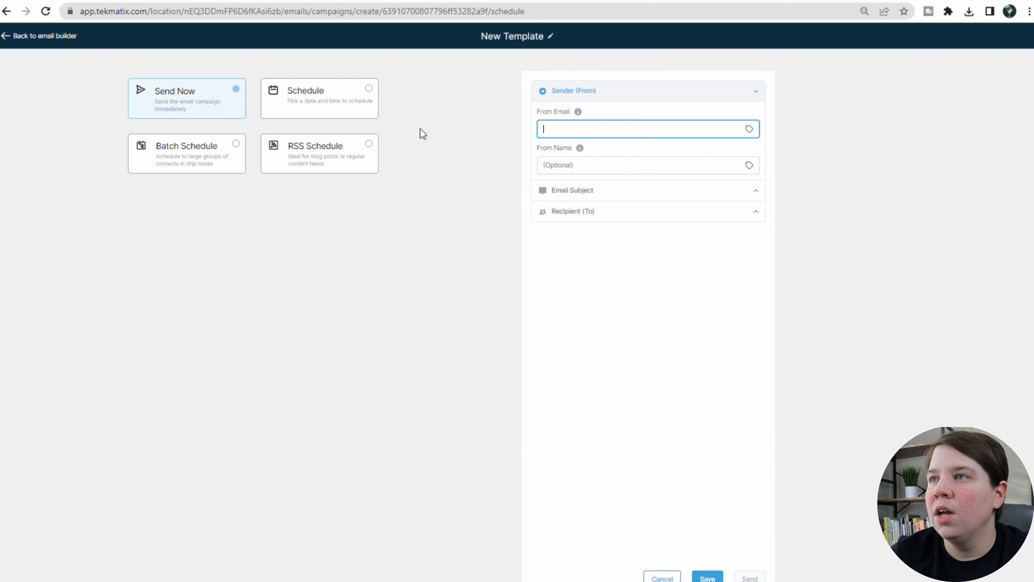
click(587, 190)
click(566, 290)
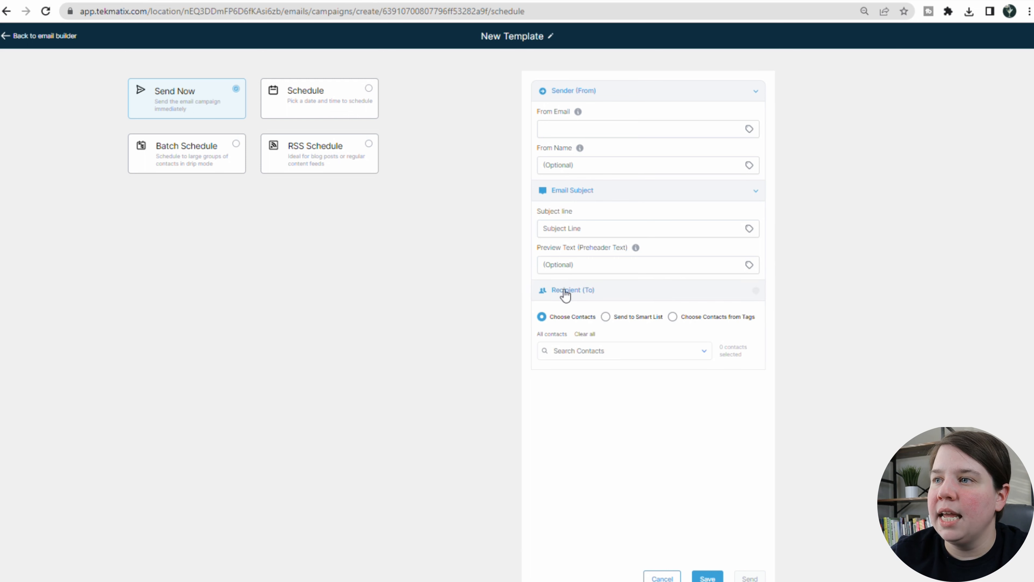
click(607, 317)
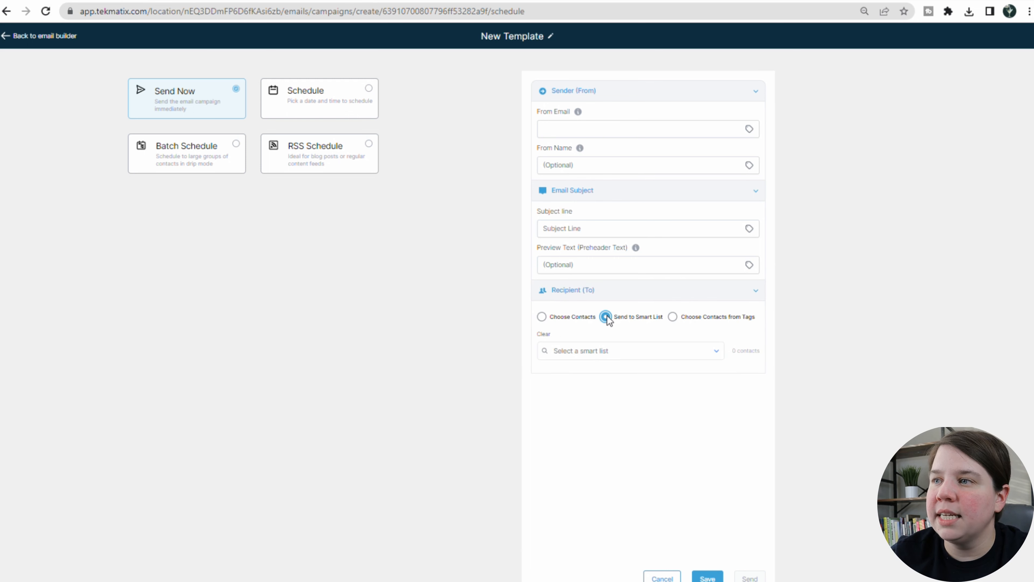
click(718, 353)
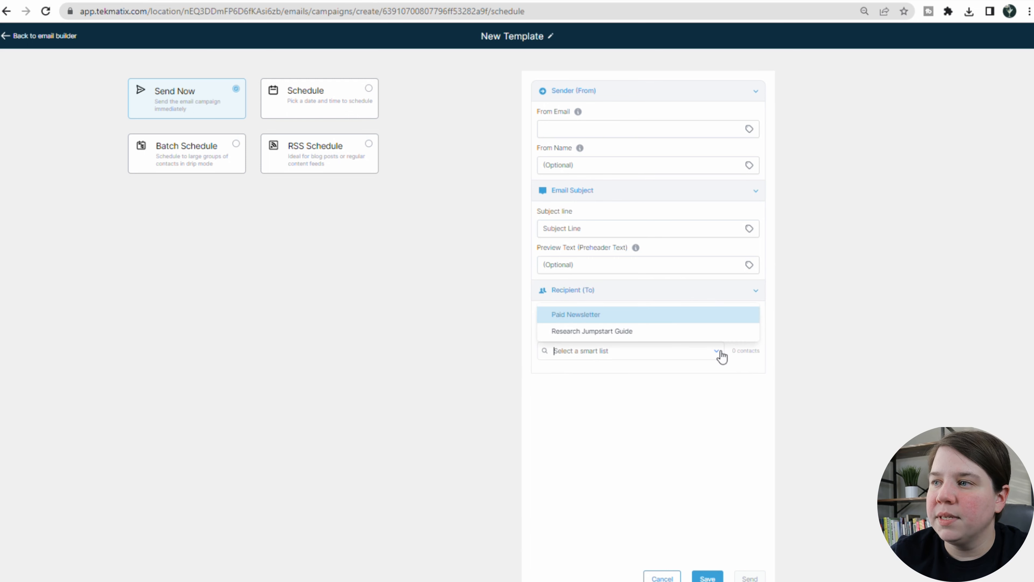
click(657, 317)
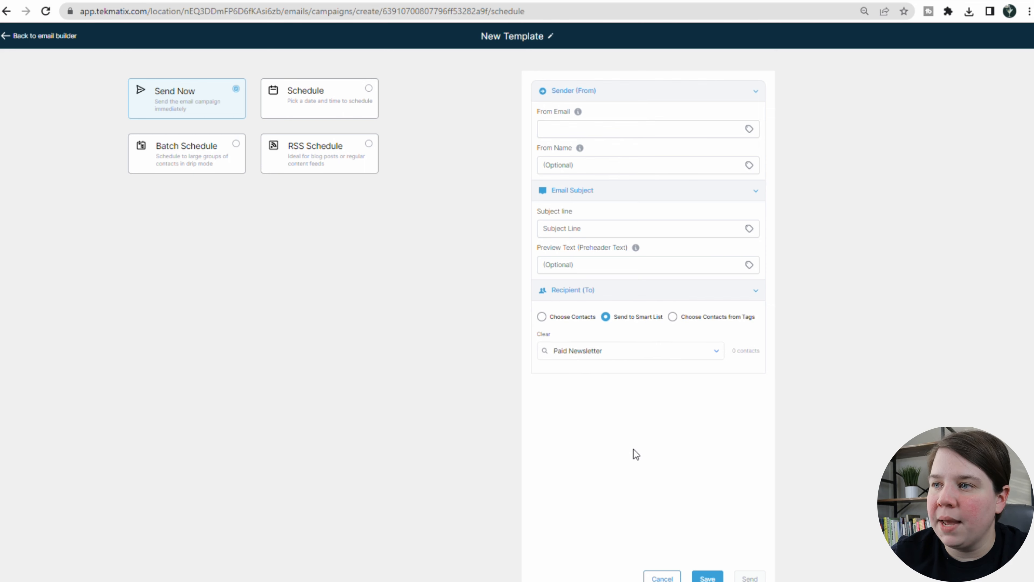